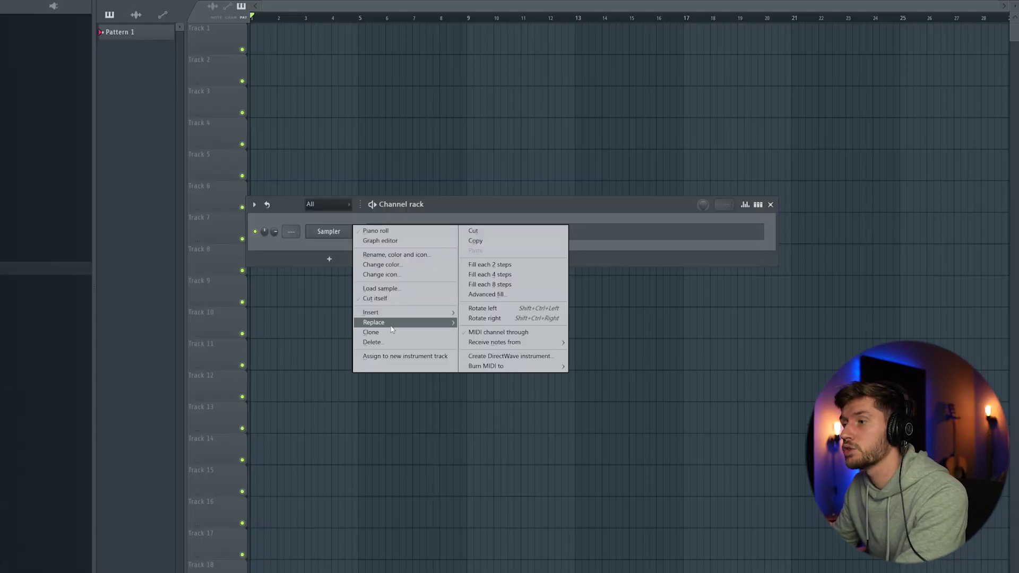
# Step: Replace the Sampler channel with Serum and draw a one-bar chord of C#5, F5 and G#5 in bar 1
pyautogui.moveTo(423, 326)
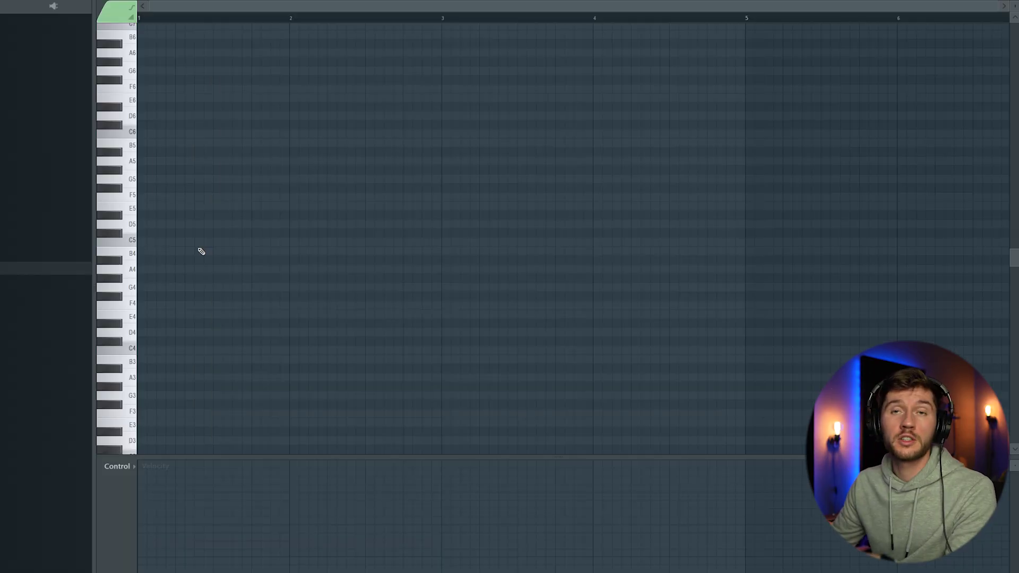
pyautogui.moveTo(156, 236); pyautogui.dragTo(128, 233)
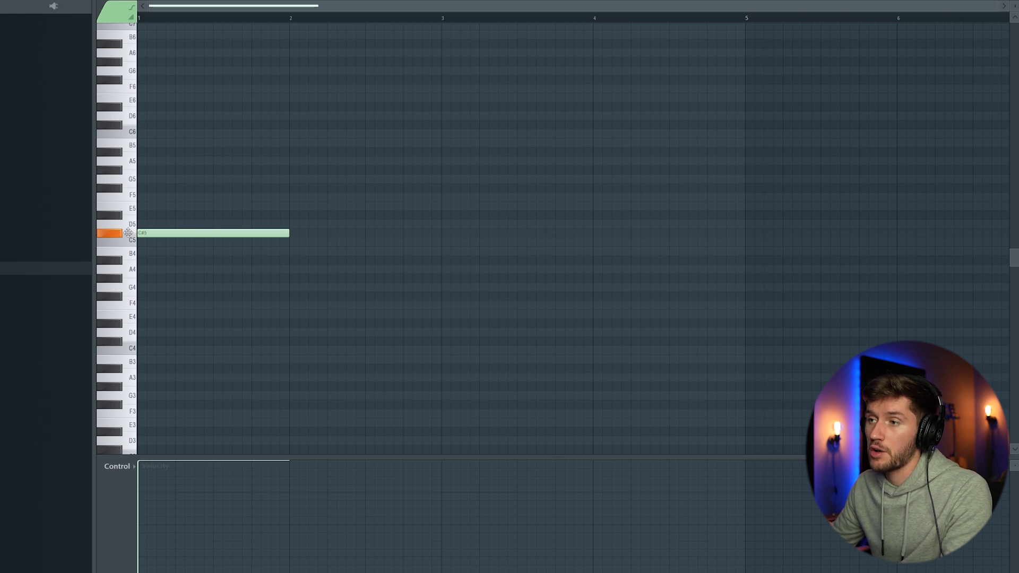
pyautogui.moveTo(146, 196)
pyautogui.mouseDown()
pyautogui.moveTo(137, 195)
pyautogui.moveTo(145, 168)
pyautogui.moveTo(166, 197)
pyautogui.mouseUp()
# Step: Copy the first chord into bar 2, reshape it to F5, G#5 and C6, and play it back
pyautogui.hotkey('ctrl', 'a')
pyautogui.moveTo(169, 234)
pyautogui.mouseDown()
pyautogui.moveTo(328, 192)
pyautogui.moveTo(317, 207)
pyautogui.moveTo(313, 197)
pyautogui.mouseUp()
pyautogui.hotkey('ctrl', 'd')
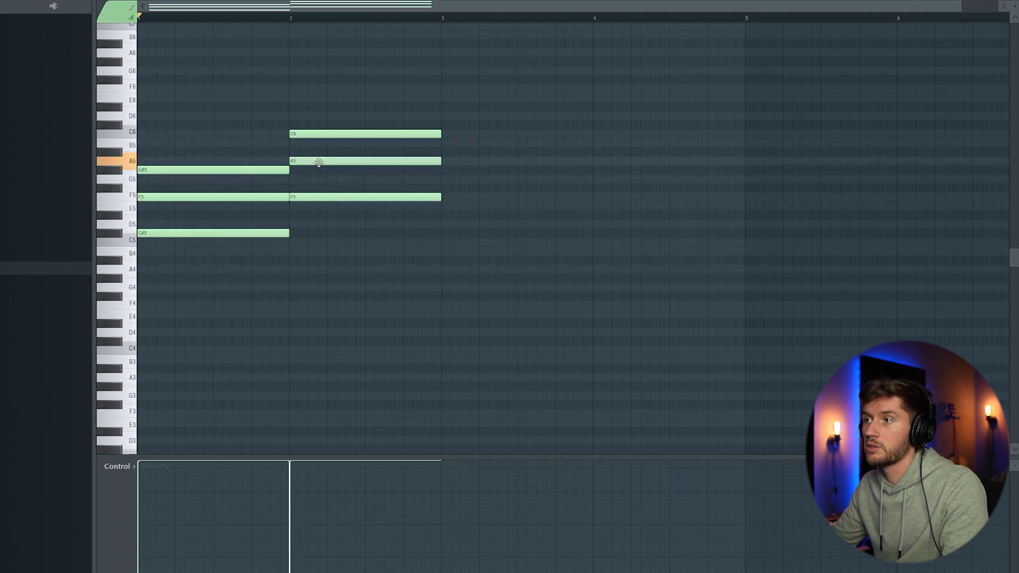
pyautogui.moveTo(319, 162); pyautogui.dragTo(318, 172)
pyautogui.press('space')
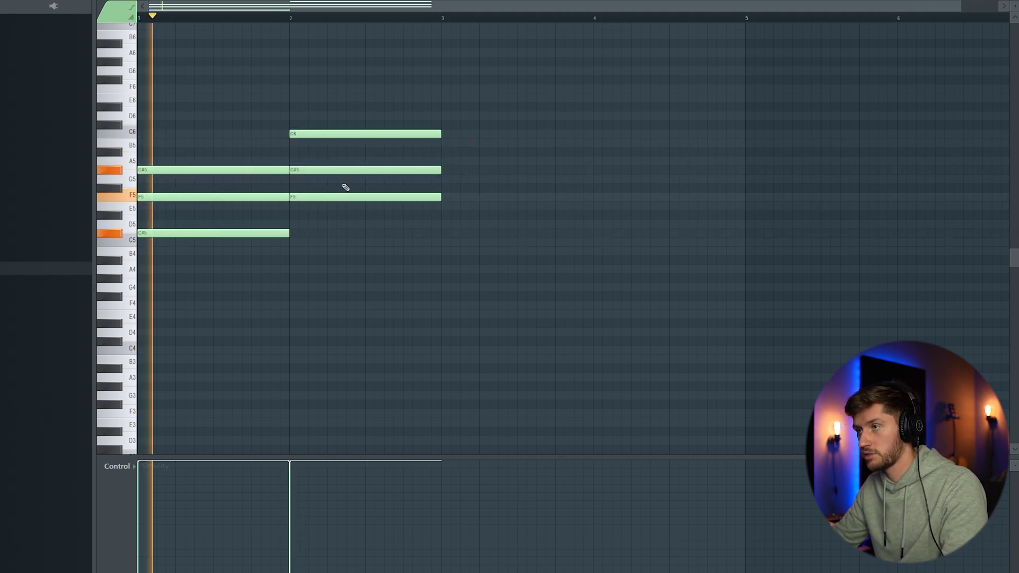
# Step: Split the bar 2 chord halfway, change its second half to G5, A#5 and D#6, and play the progression
pyautogui.keyDown('ctrl'); pyautogui.moveTo(375, 91); pyautogui.dragTo(403, 287); pyautogui.keyUp('ctrl')
pyautogui.moveTo(438, 134); pyautogui.dragTo(362, 146)
pyautogui.press('space')
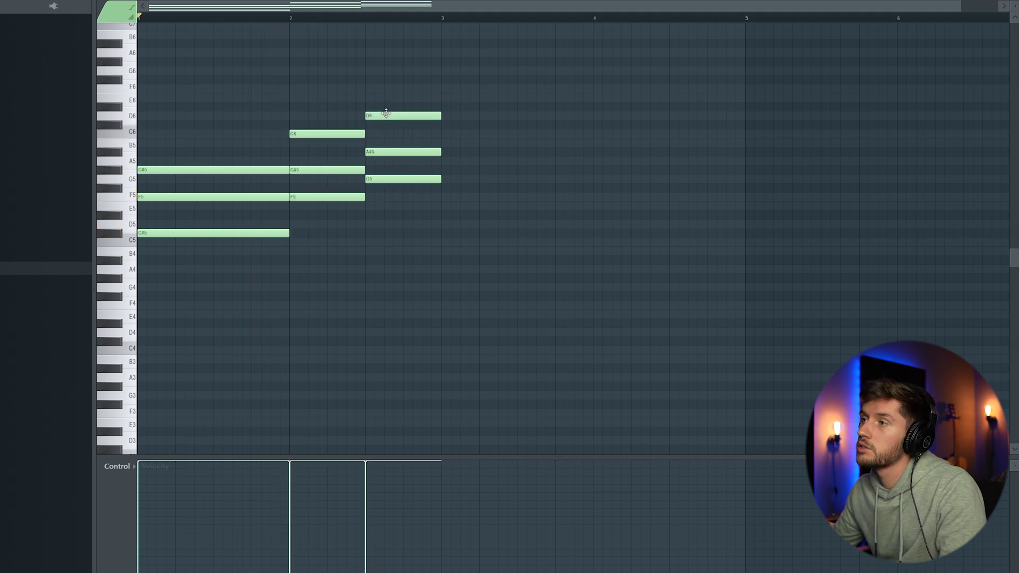
pyautogui.moveTo(386, 113); pyautogui.dragTo(385, 104)
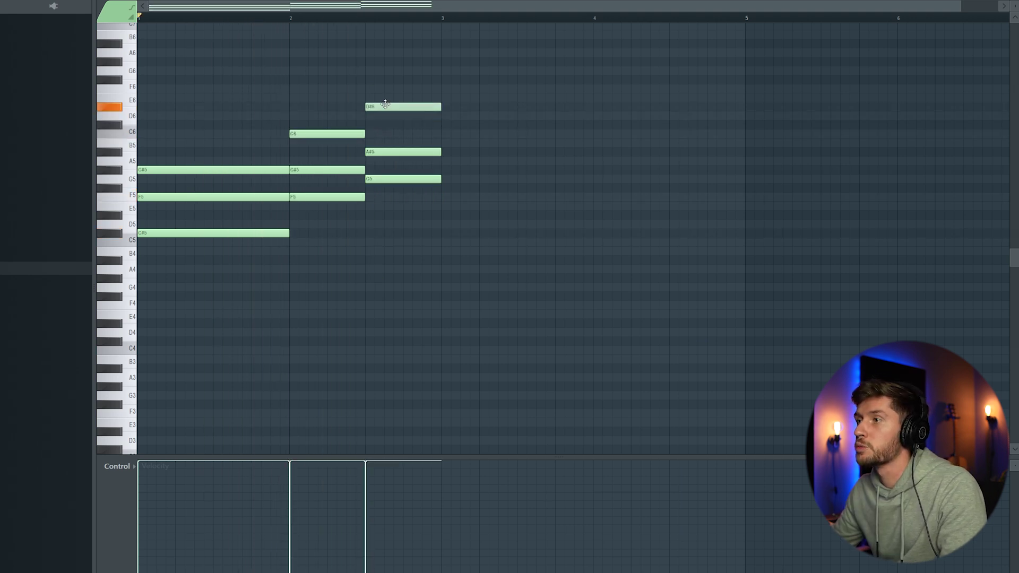
pyautogui.press('space')
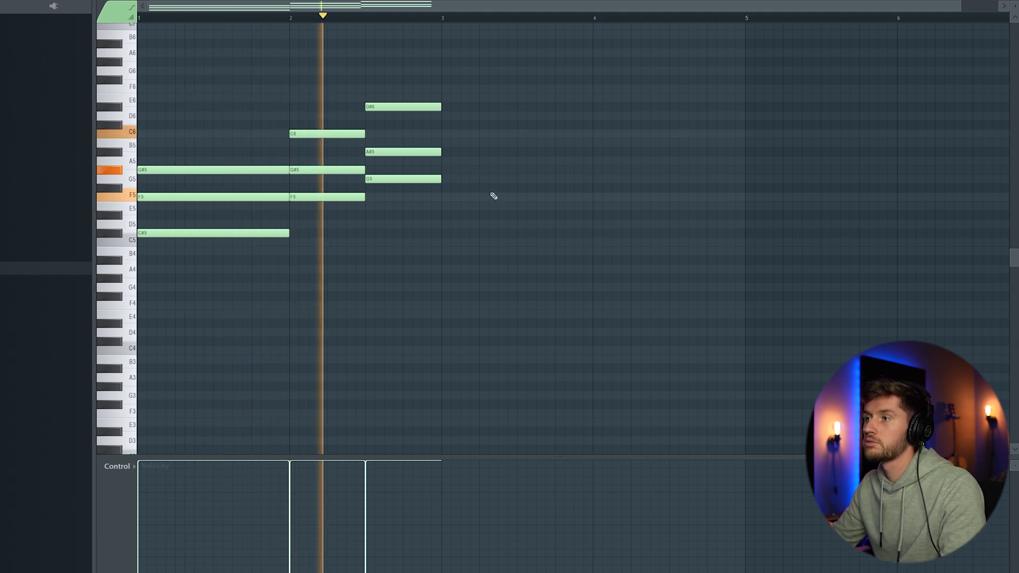
pyautogui.press('space')
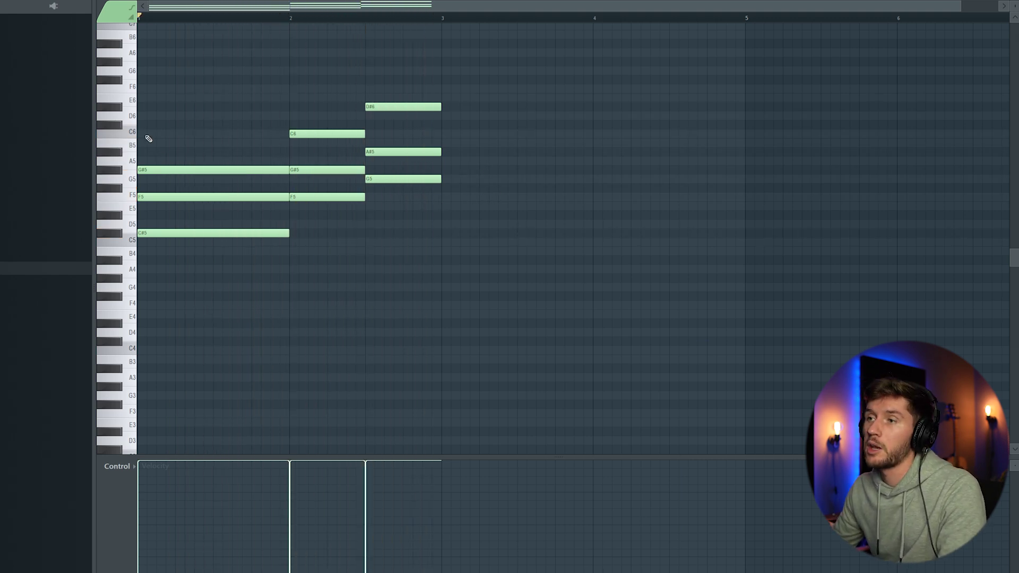
# Step: Add half-bar C6 and C#6 melody notes above the first chord and play them back
pyautogui.click(151, 134)
pyautogui.moveTo(284, 134); pyautogui.dragTo(212, 135)
pyautogui.click(214, 125)
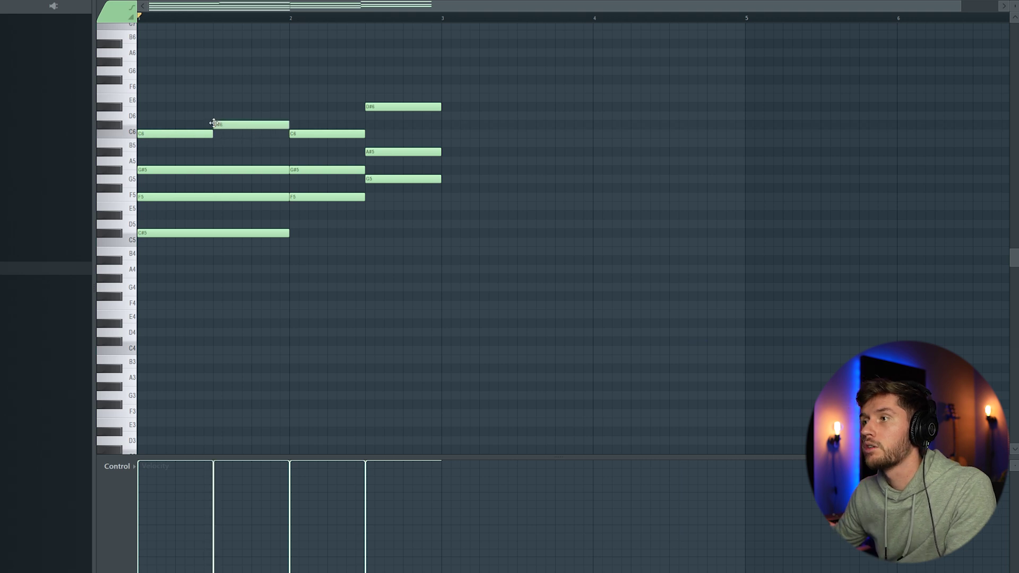
pyautogui.press('space')
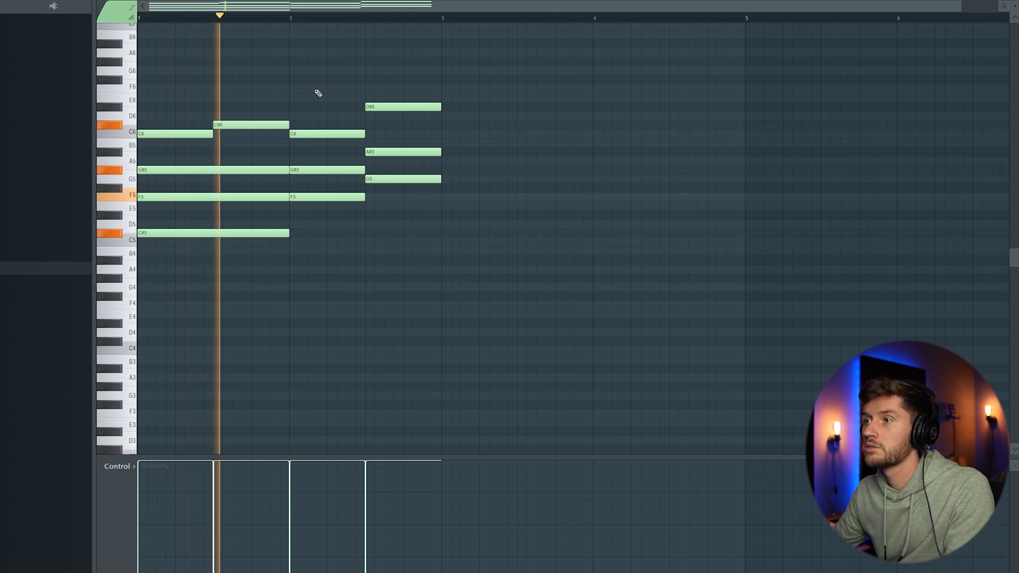
pyautogui.press('space')
# Step: Shorten the C#6 melody note, add a short F6 at the end of bar 1, and play the result
pyautogui.moveTo(262, 71); pyautogui.dragTo(305, 90)
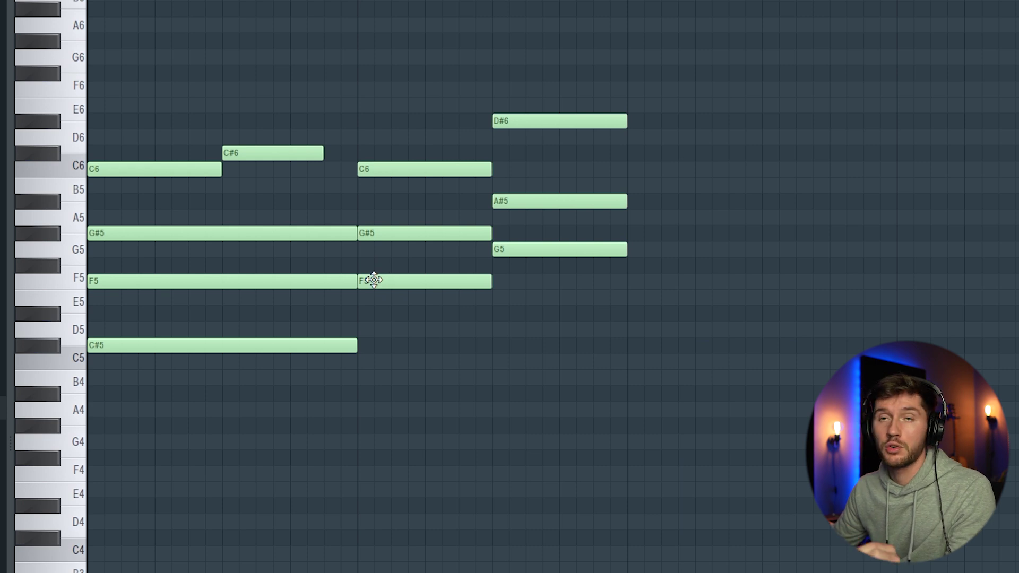
pyautogui.click(328, 91)
pyautogui.press('space')
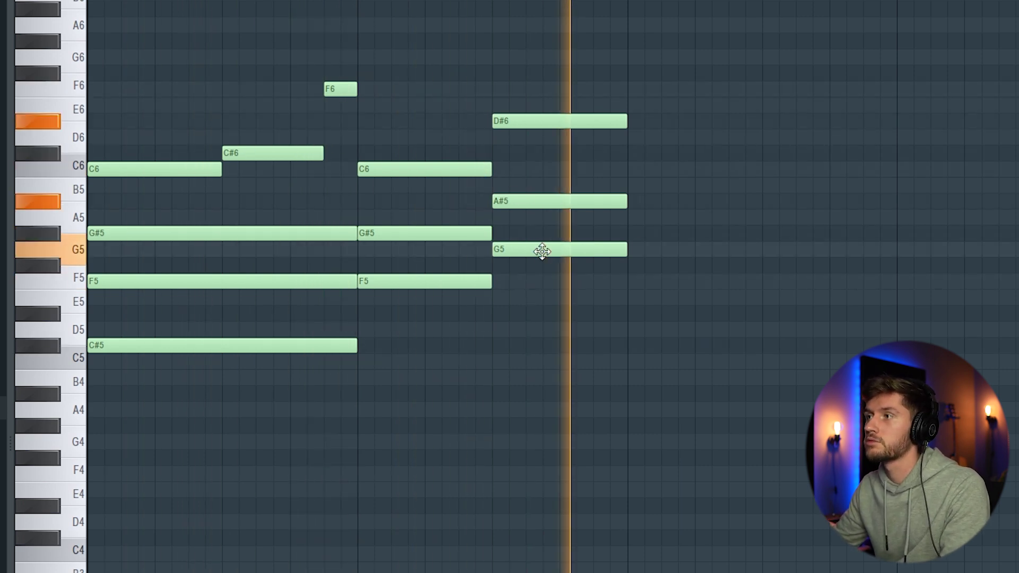
pyautogui.press('space')
# Step: Strum the note starts with the Strumizer, repeat the two-bar progression to fill eight bars, and play it
pyautogui.hotkey('alt', 's')
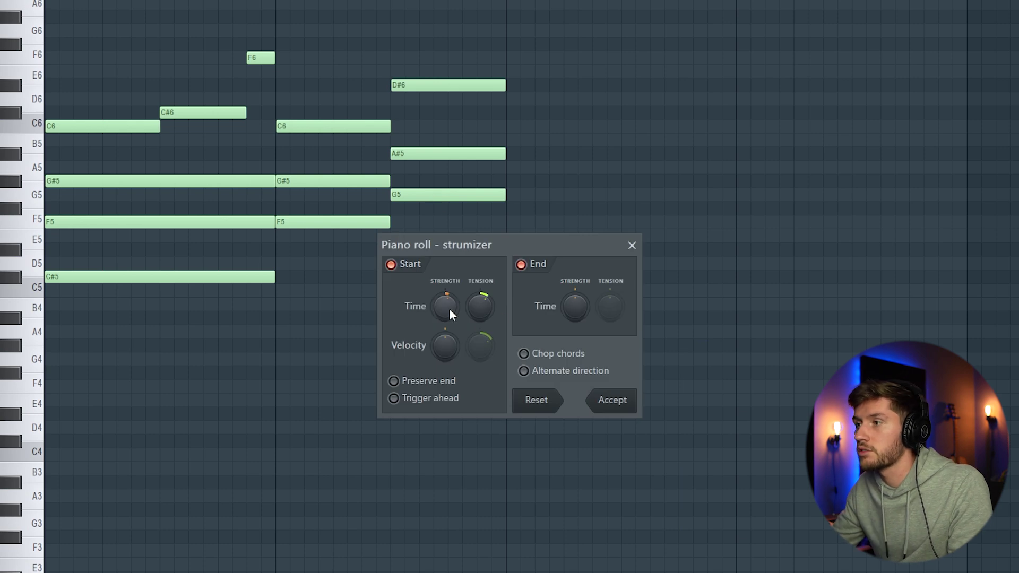
pyautogui.click(614, 404)
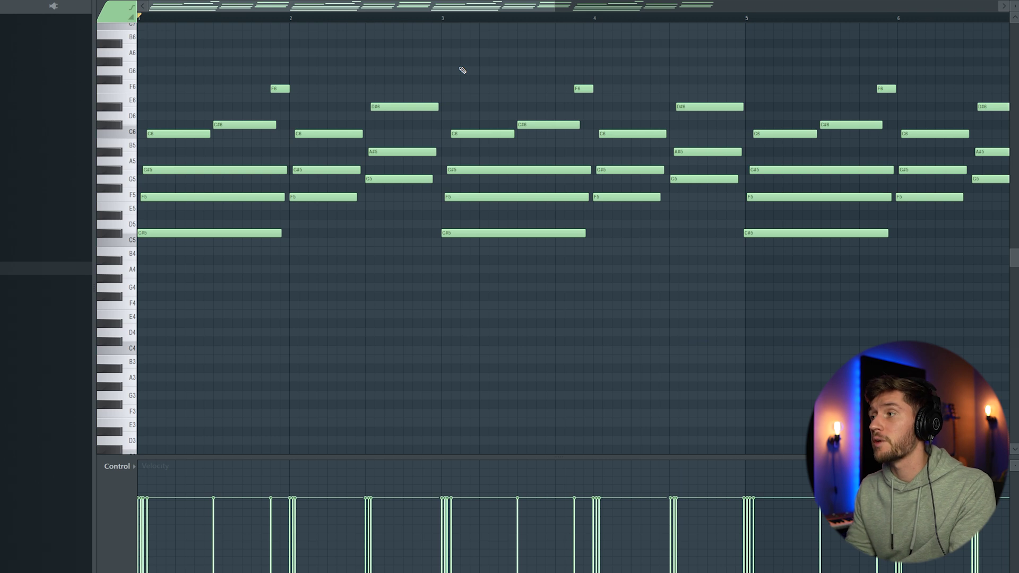
pyautogui.press('space')
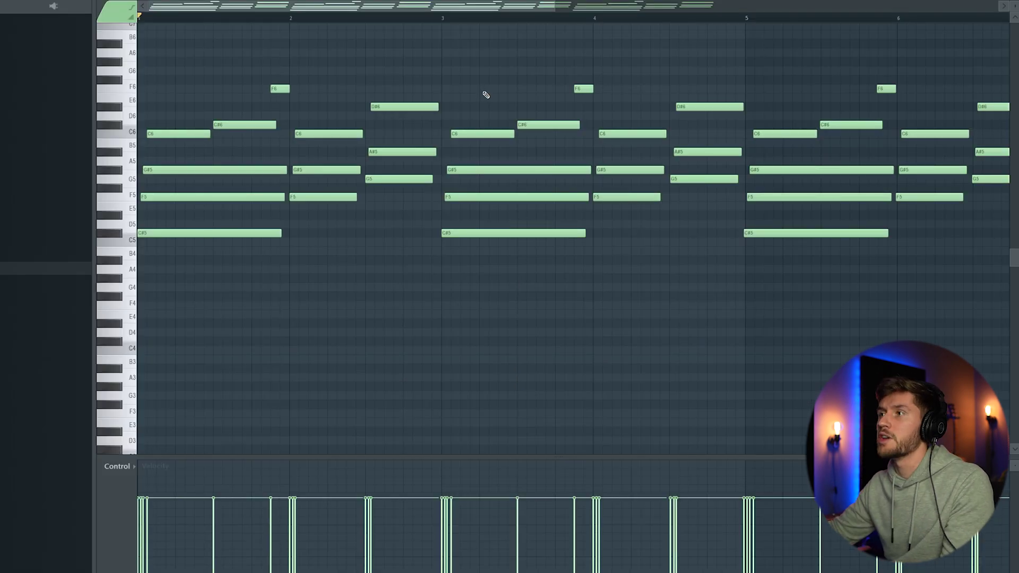
# Step: Insert an Xpand!2 channel and load its 09 Hollow Kalimba preset
pyautogui.press('F6')
pyautogui.rightClick(343, 231)
pyautogui.moveTo(404, 302)
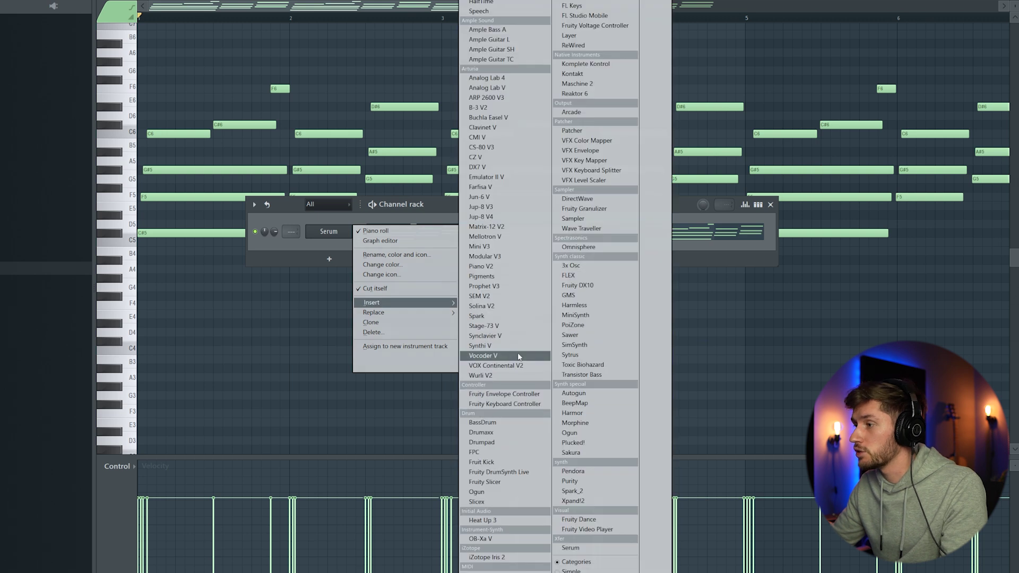
pyautogui.click(584, 499)
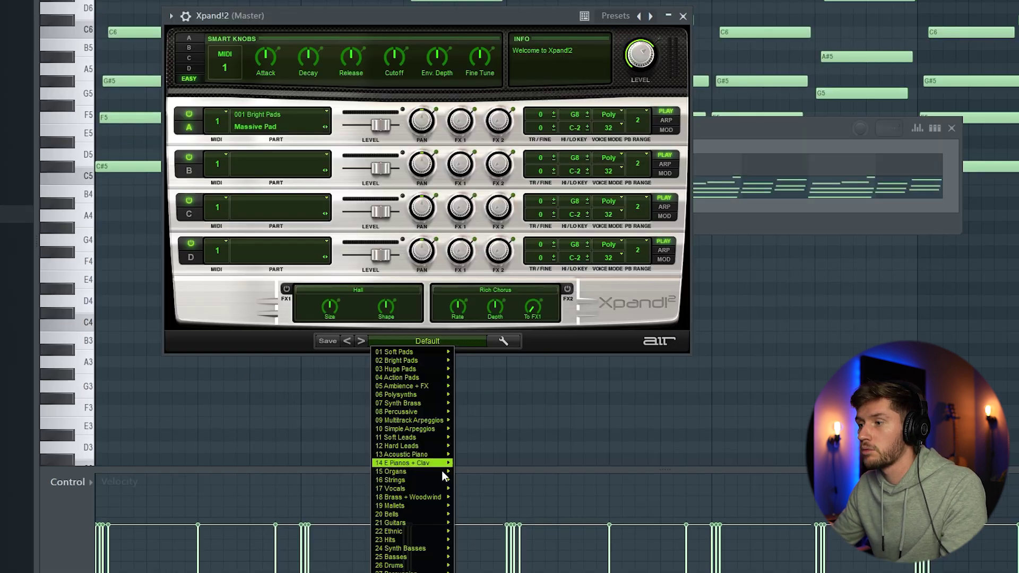
pyautogui.moveTo(376, 478)
pyautogui.click(495, 487)
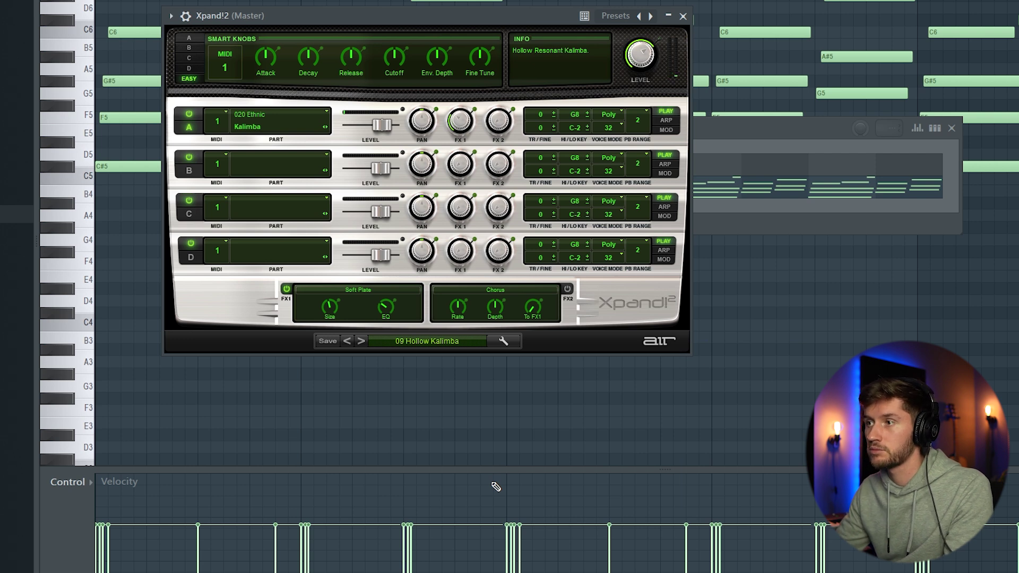
# Step: Paste the Serum channel's notes into the Xpand!2 channel and play both layers together
pyautogui.press('F6')
pyautogui.click(396, 164)
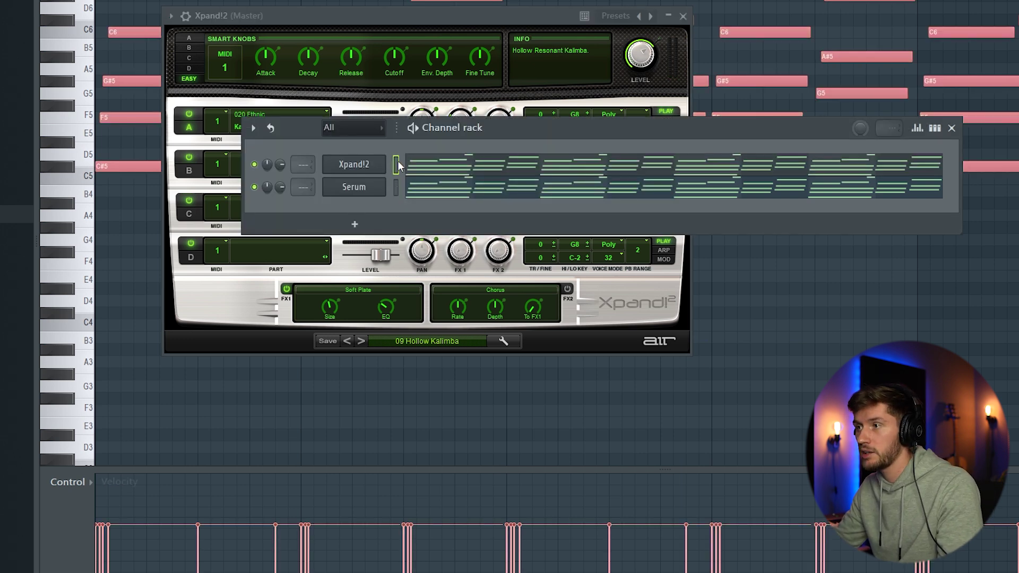
pyautogui.press('space')
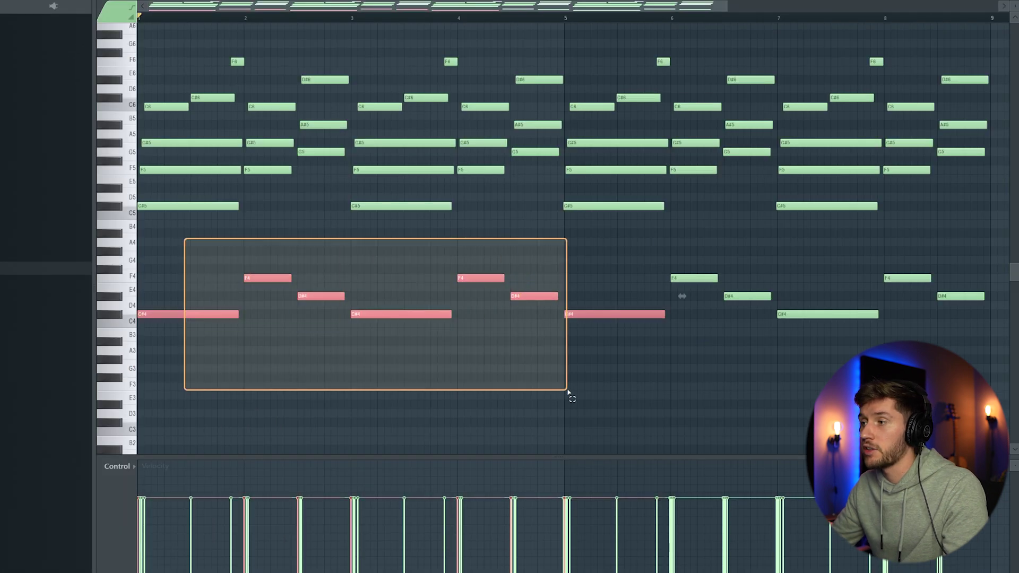
# Step: Add C#4, F4 and D#4 root notes an octave below the chords across all eight bars and play them
pyautogui.moveTo(568, 394); pyautogui.dragTo(549, 387)
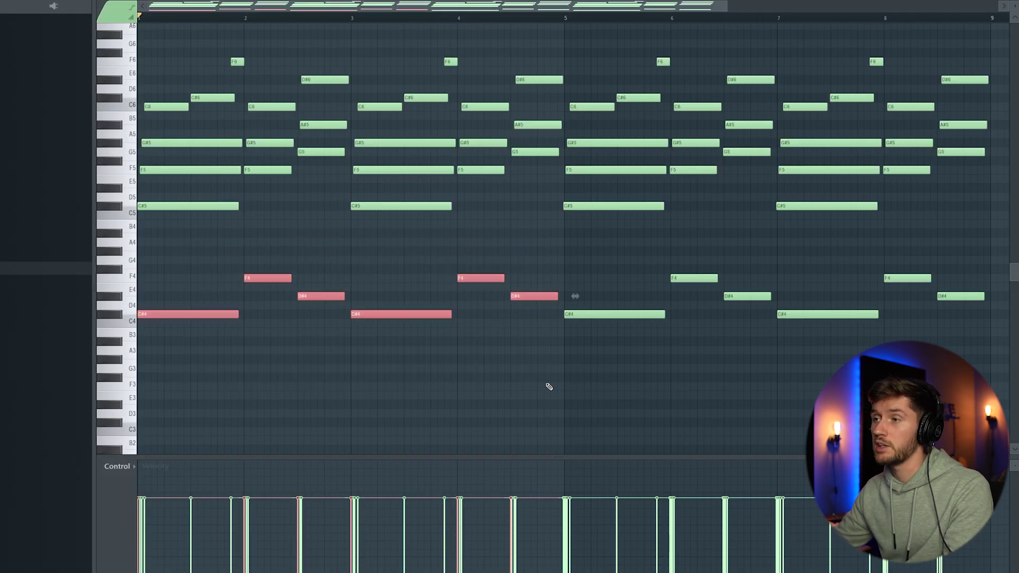
pyautogui.press('space')
pyautogui.click(519, 251)
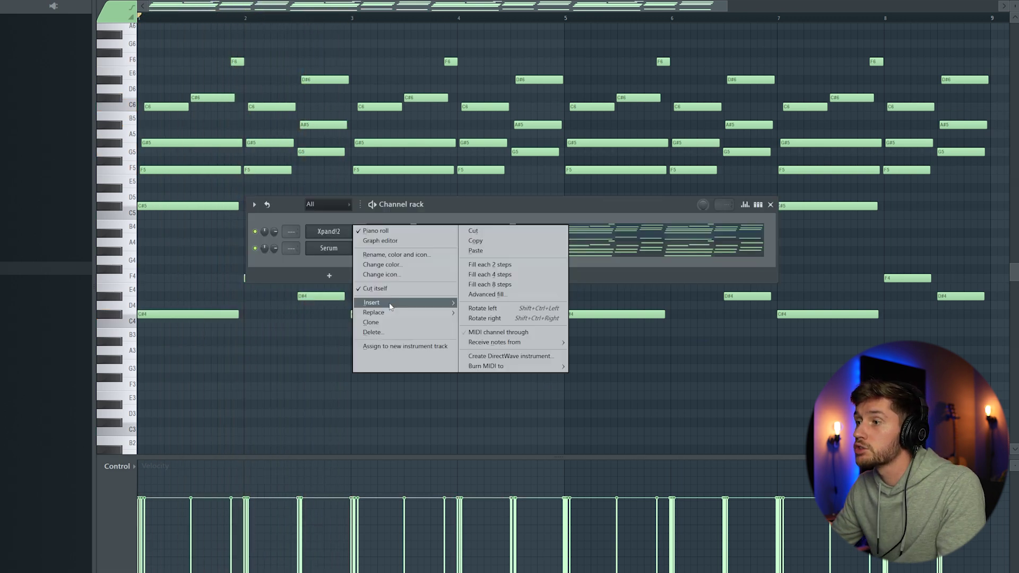
# Step: Insert a Kontakt channel and load the Scarbee MM-Bass instrument
pyautogui.moveTo(390, 303)
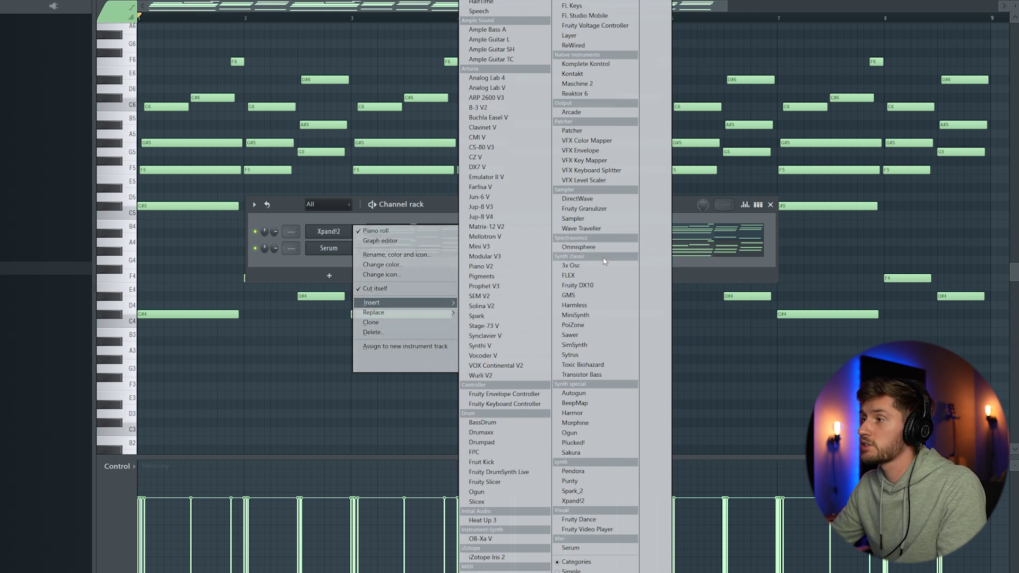
pyautogui.click(572, 73)
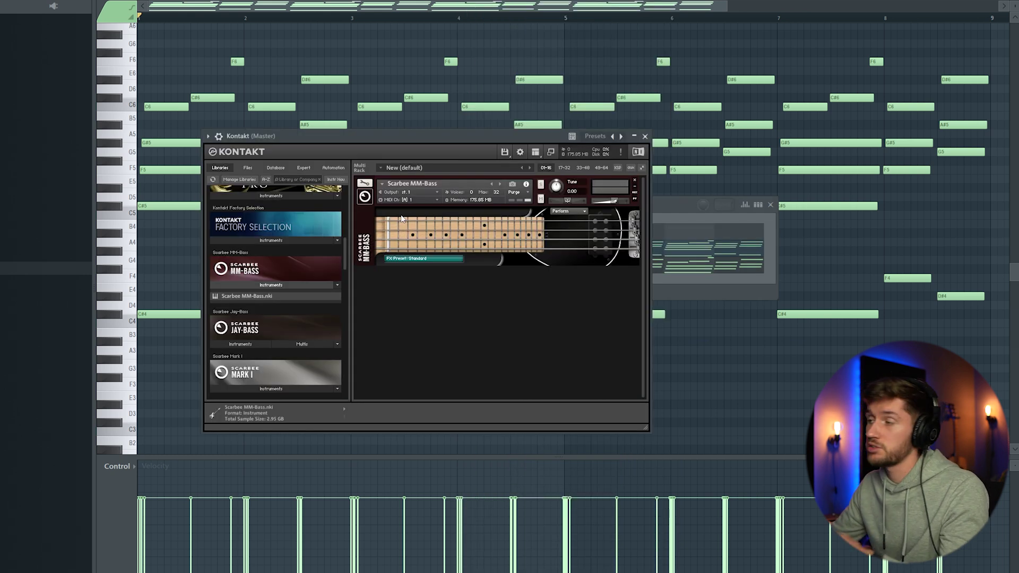
pyautogui.click(674, 213)
# Step: Draw short C#4, F4 and D#4 bass notes at the chord changes across eight bars in Kontakt and play them
pyautogui.click(404, 235)
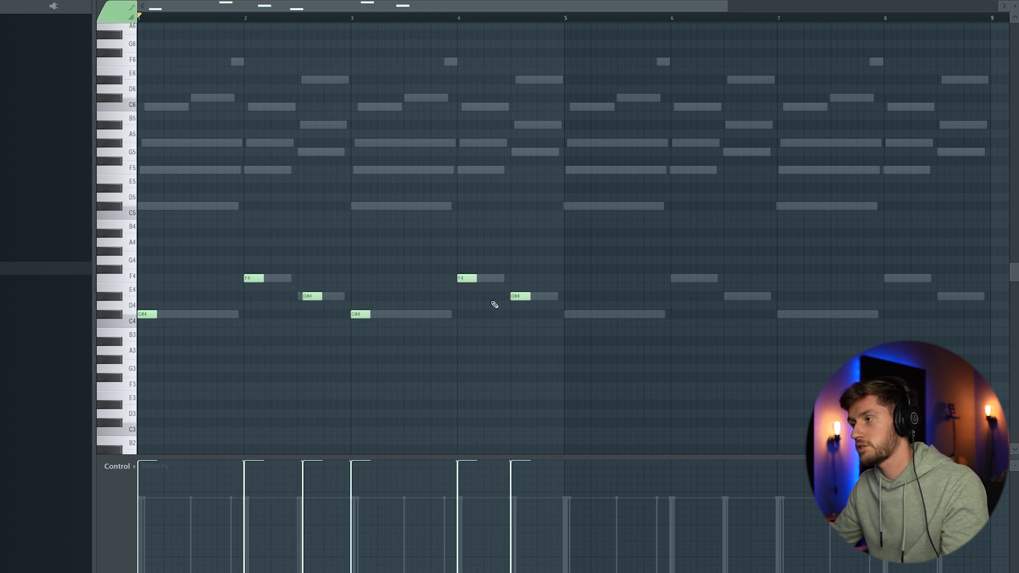
pyautogui.press('space')
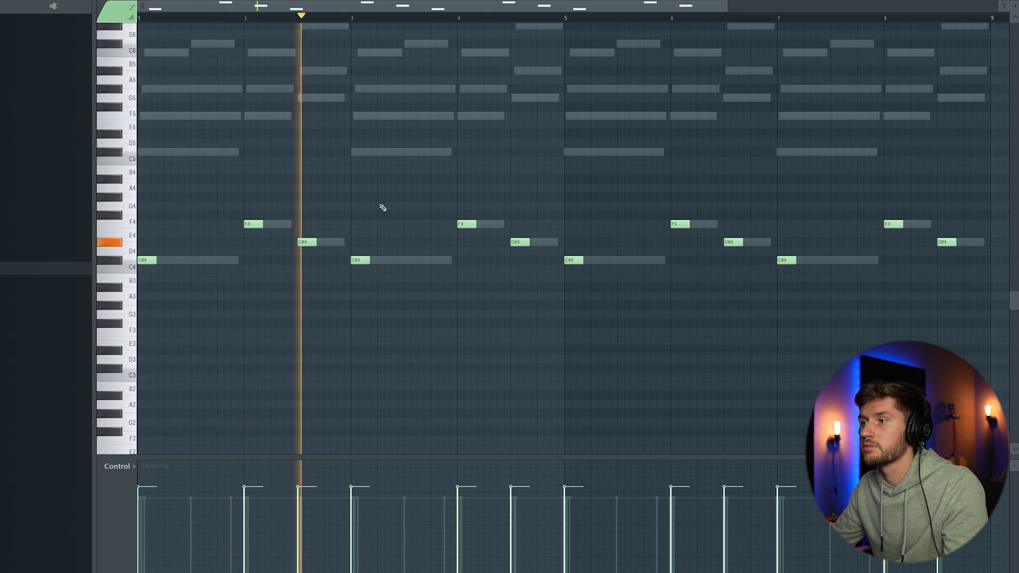
pyautogui.press('space')
# Step: Insert a 3x Osc channel with sine waves on all three oscillators and oscillator 2's coarse pitch at 12
pyautogui.press('F6')
pyautogui.rightClick(335, 232)
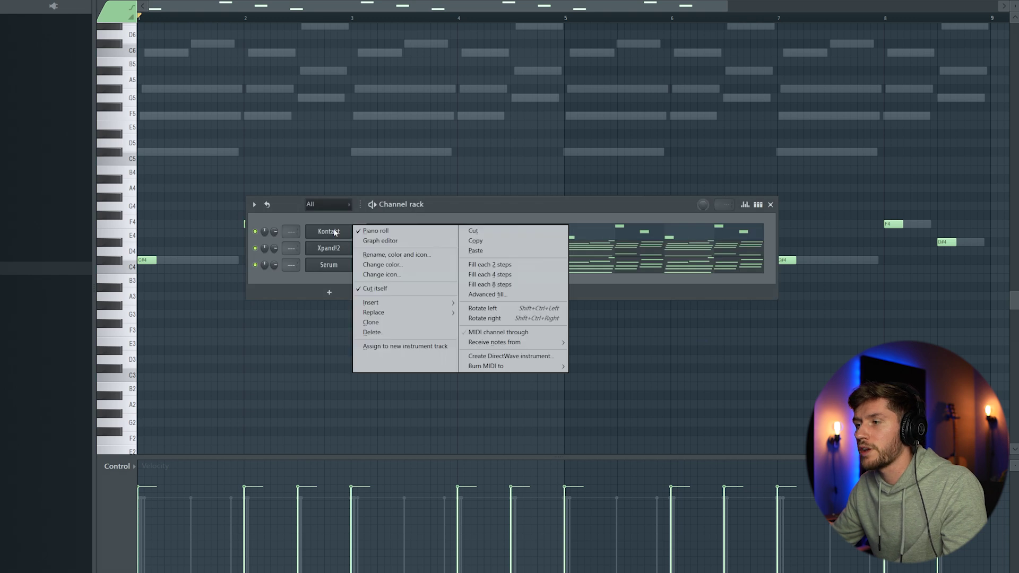
pyautogui.moveTo(392, 305)
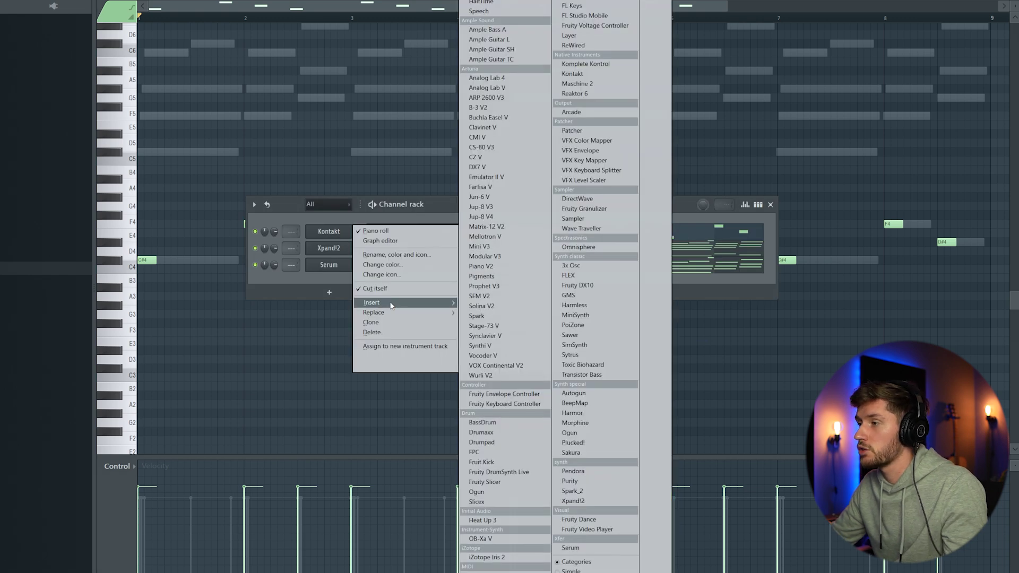
pyautogui.click(577, 267)
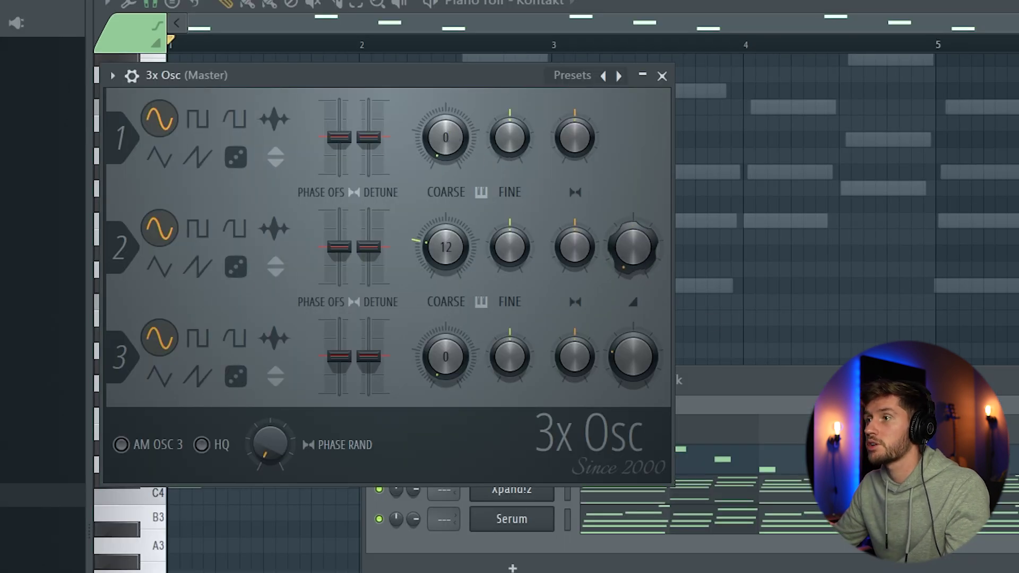
# Step: Paste the bass notes into the 3x Osc channel, lower them one octave, and play the pattern
pyautogui.click(721, 386)
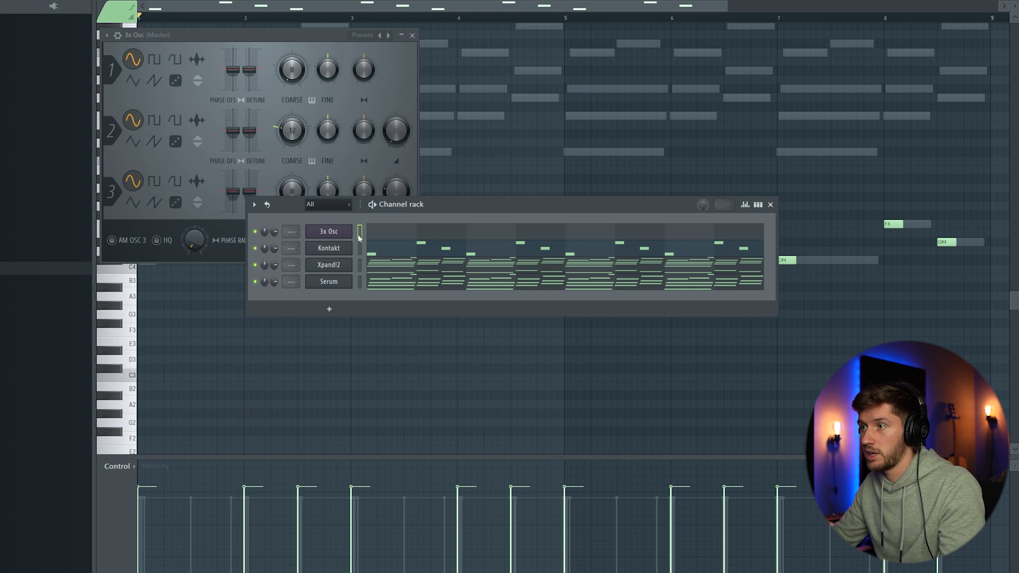
pyautogui.click(410, 236)
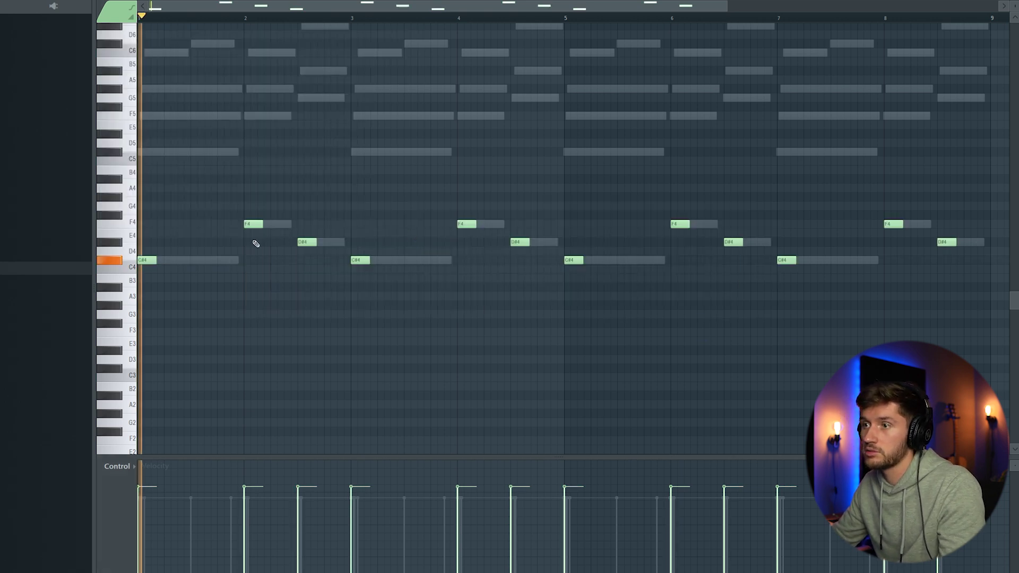
pyautogui.hotkey('ctrl', 'a')
pyautogui.moveTo(147, 260); pyautogui.dragTo(137, 374)
pyautogui.press('space')
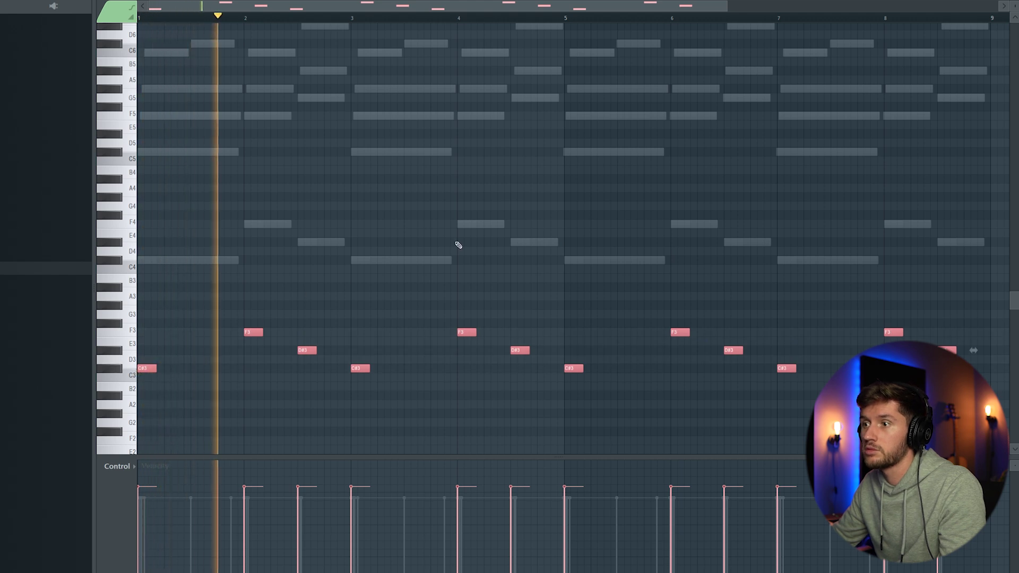
pyautogui.press('F6')
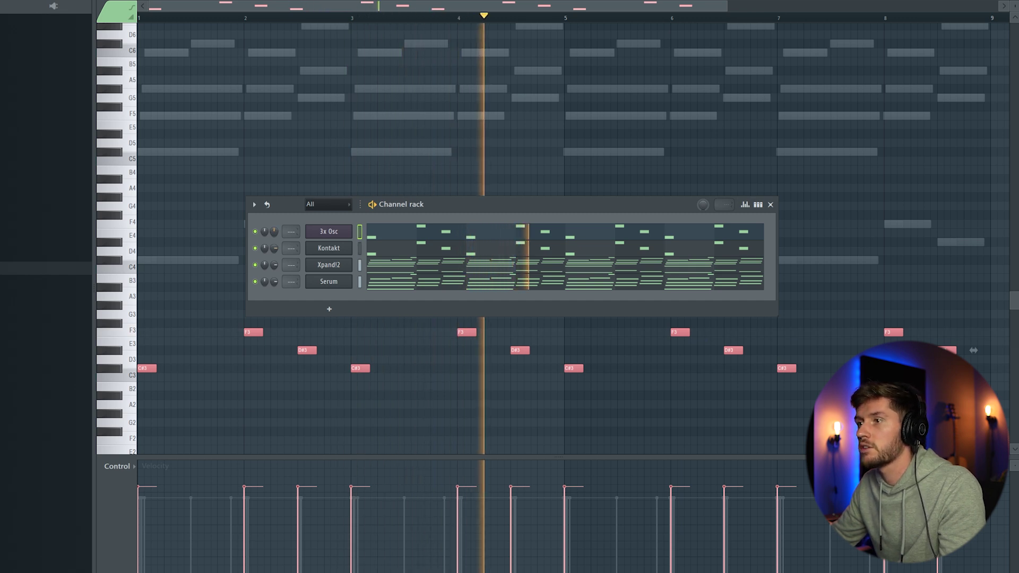
pyautogui.press('space')
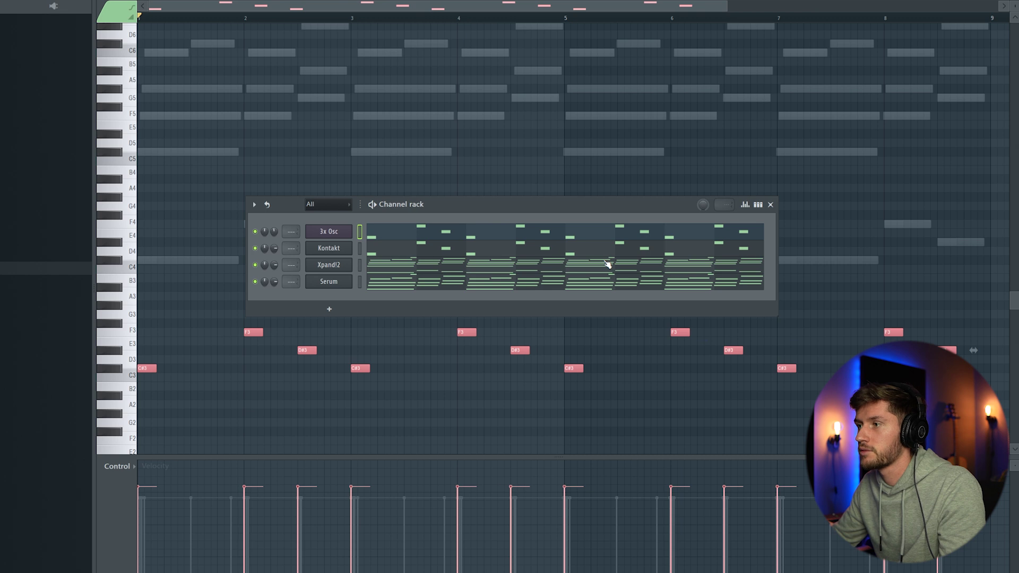
# Step: Insert a second Xpand!2 channel and add C#5–F5–G#5, F5–G#5–C6 and D#5–G5–A#5 chords across eight bars
pyautogui.rightClick(345, 267)
pyautogui.moveTo(374, 336)
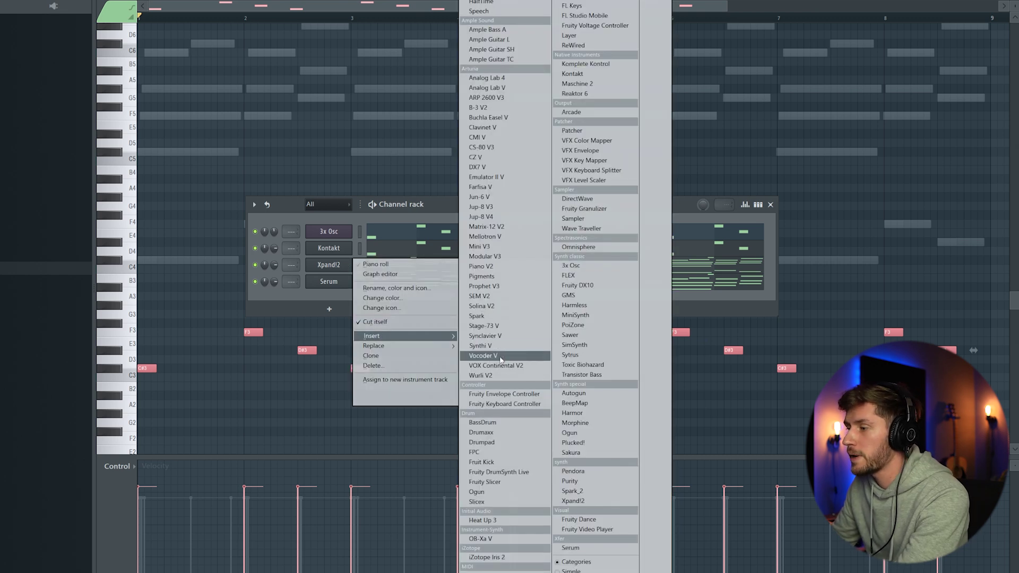
pyautogui.click(582, 500)
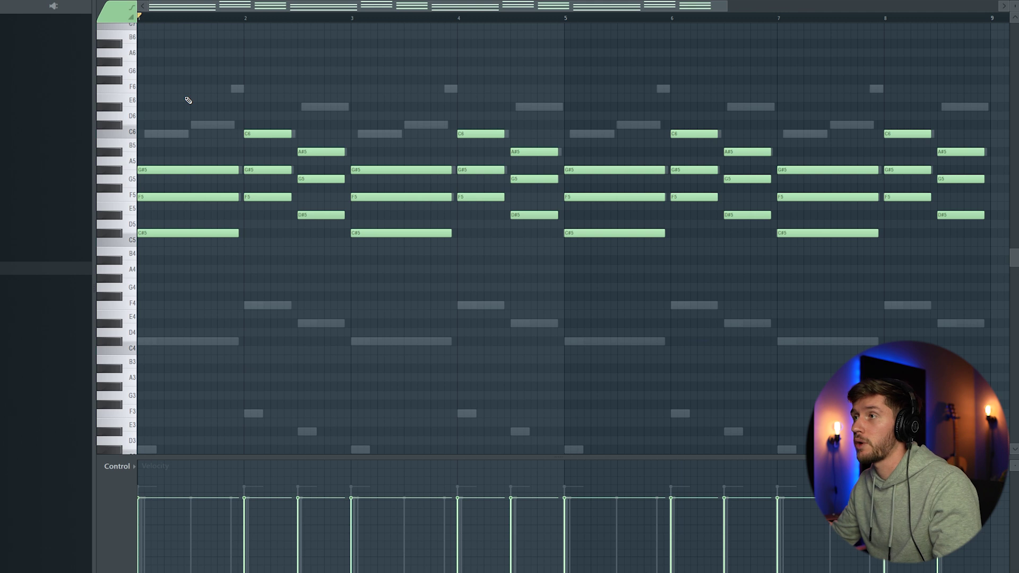
# Step: Play the pattern and lower the volume of the Xpand!2 #2 channel
pyautogui.press('space')
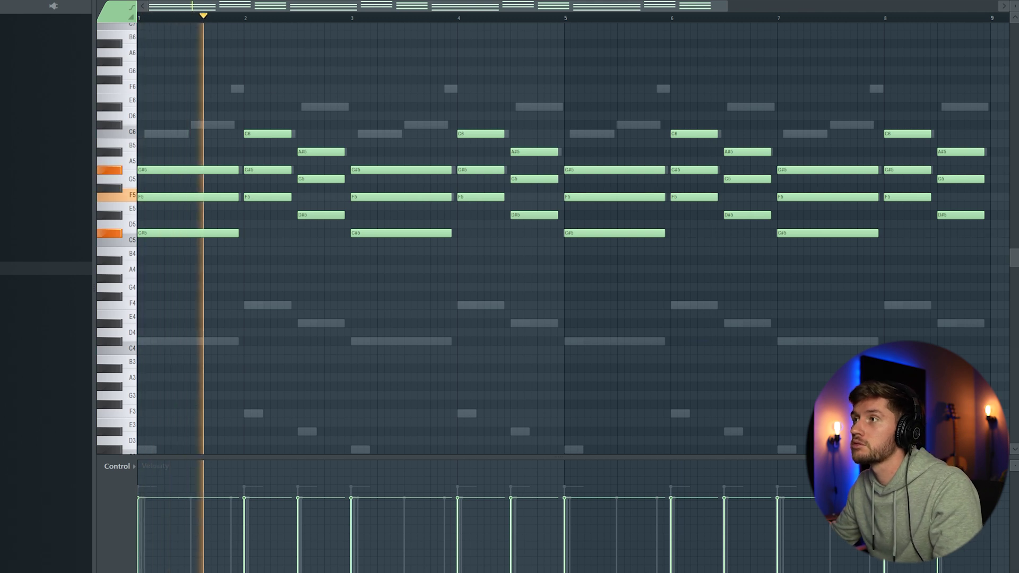
pyautogui.press('F6')
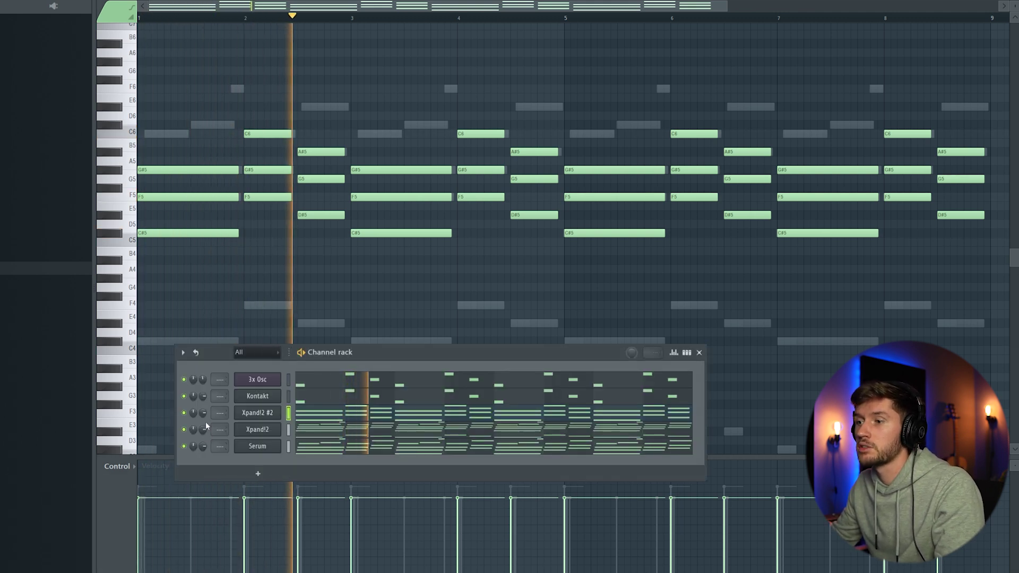
pyautogui.moveTo(206, 414); pyautogui.dragTo(206, 438)
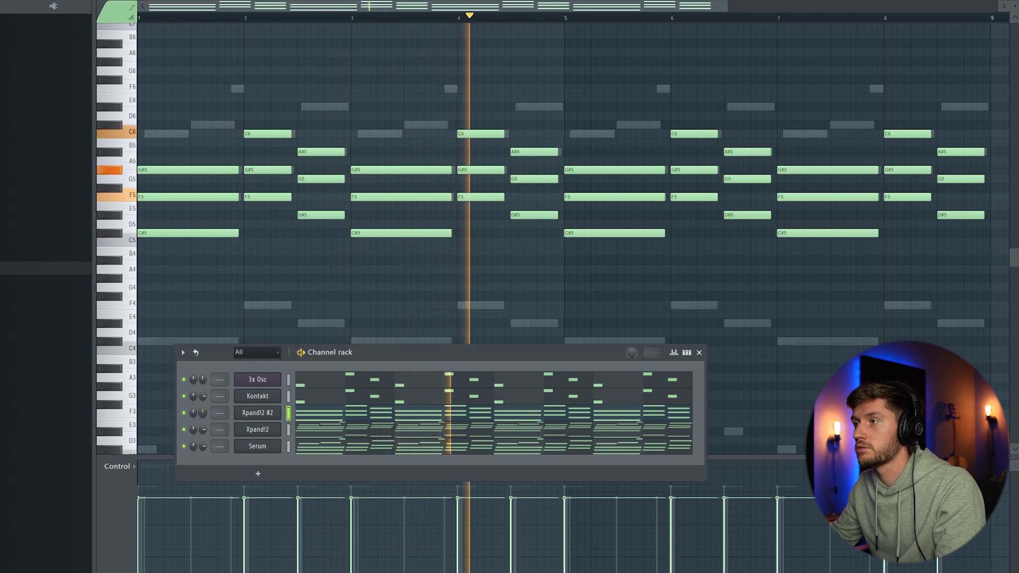
pyautogui.press('space')
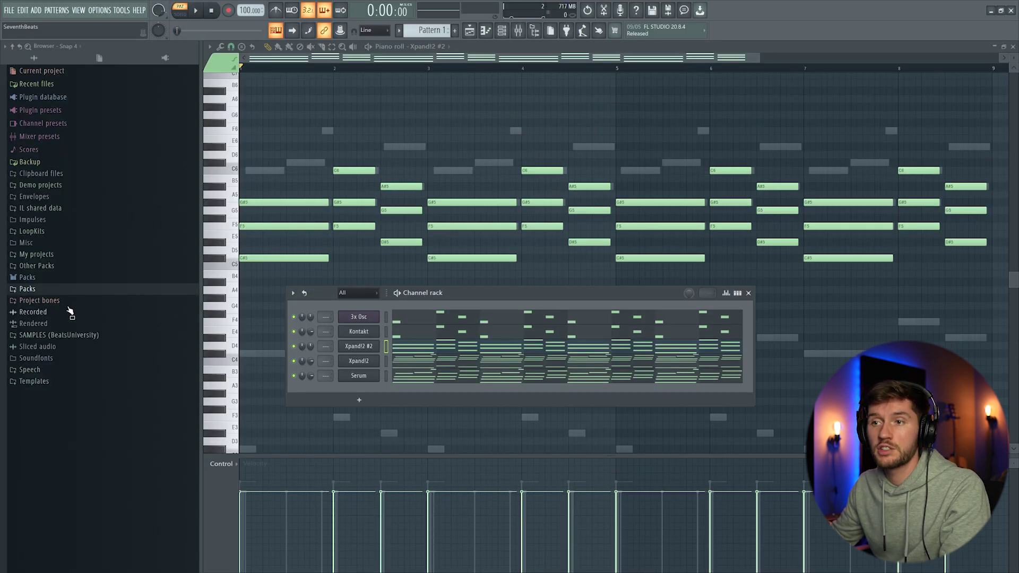
# Step: Add the SB_Kick_ (404) and SB_Snare_ (Ke) samples from the Afro Future pack as new channels
pyautogui.click(63, 289)
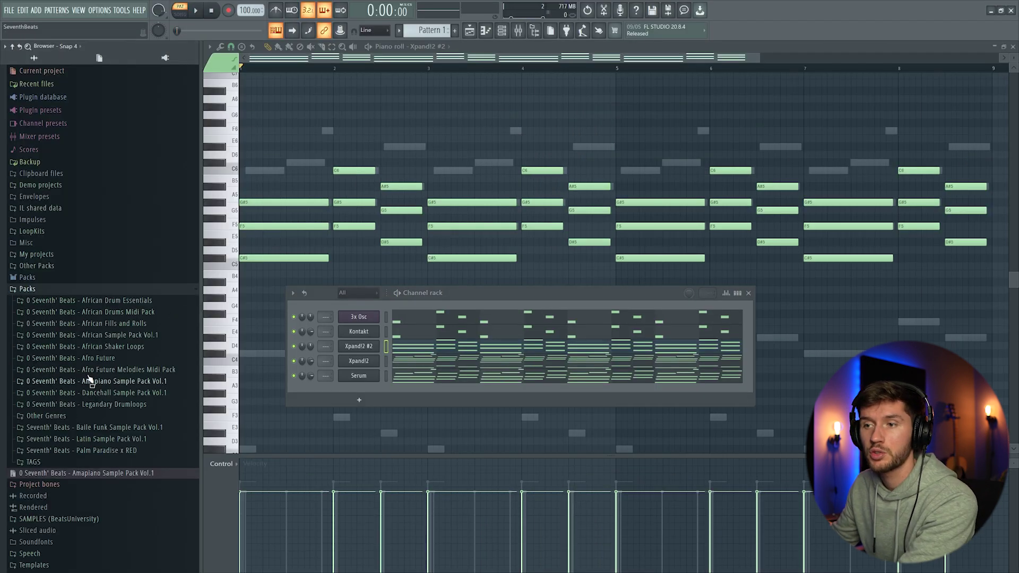
pyautogui.click(88, 358)
pyautogui.click(41, 415)
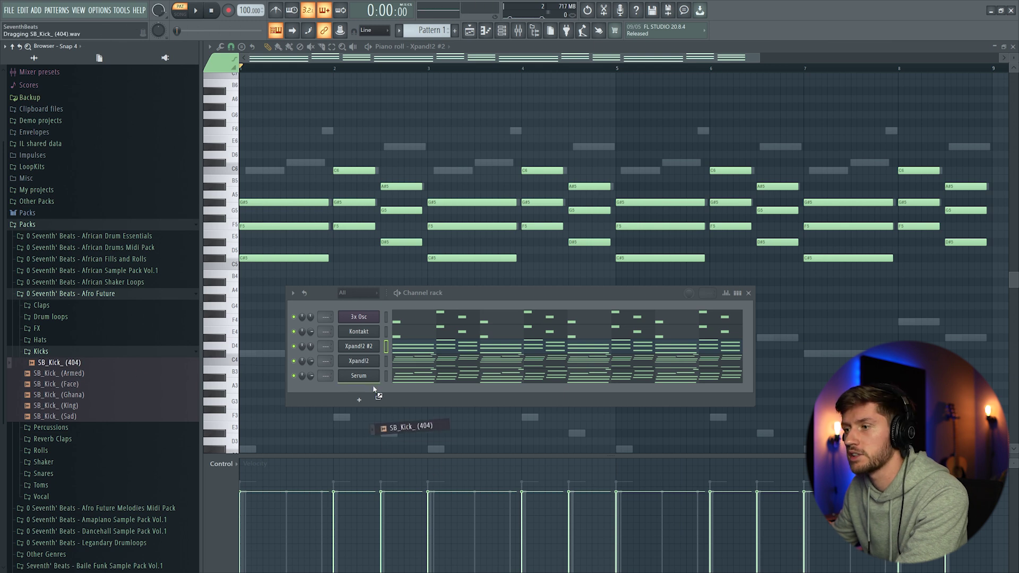
pyautogui.moveTo(373, 389); pyautogui.dragTo(374, 392)
pyautogui.click(41, 351)
pyautogui.click(43, 409)
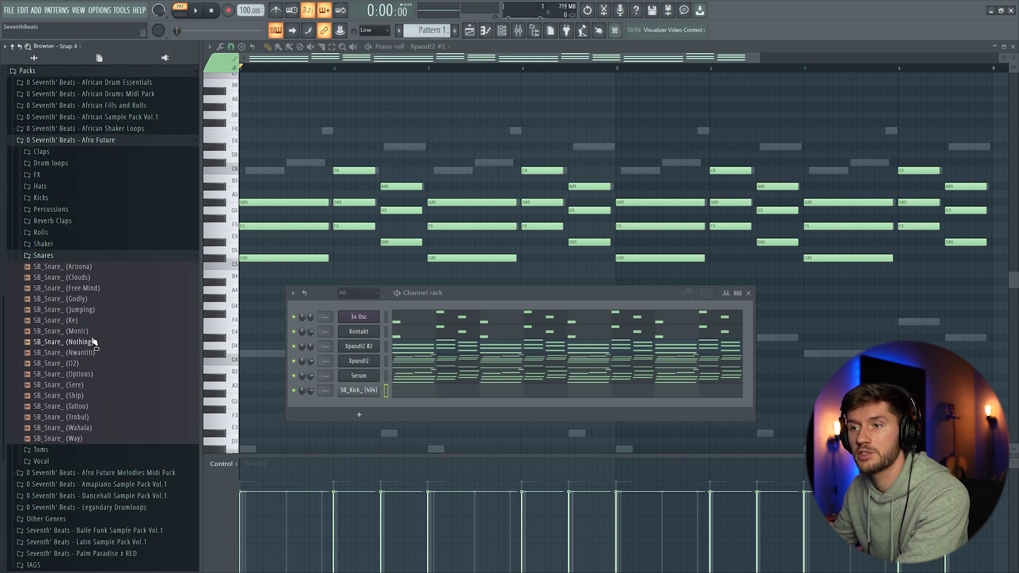
pyautogui.moveTo(370, 412); pyautogui.dragTo(371, 410)
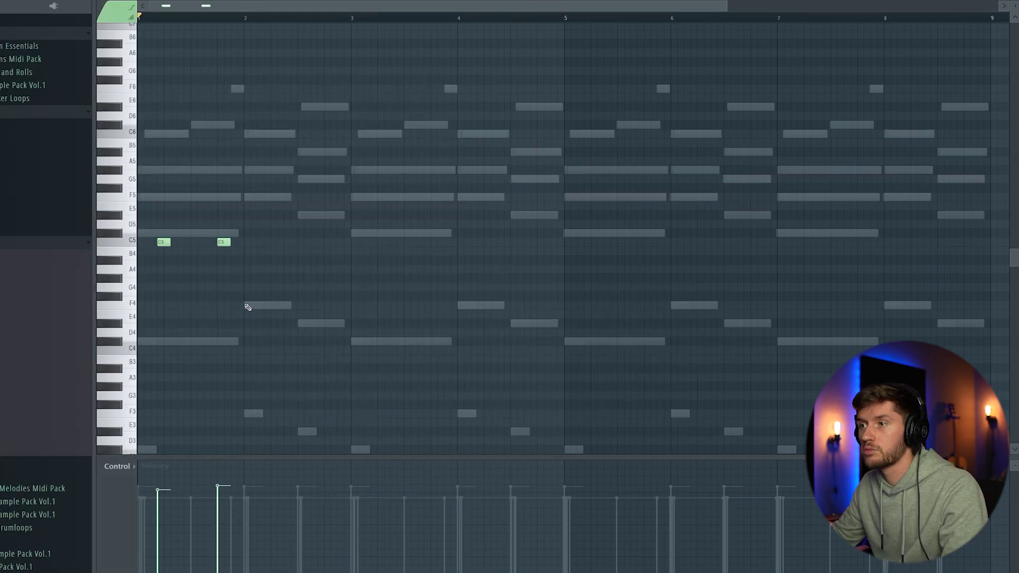
# Step: Draw four off-beat snare notes across the first two bars, lower them all to B4, and play the pattern
pyautogui.press('space')
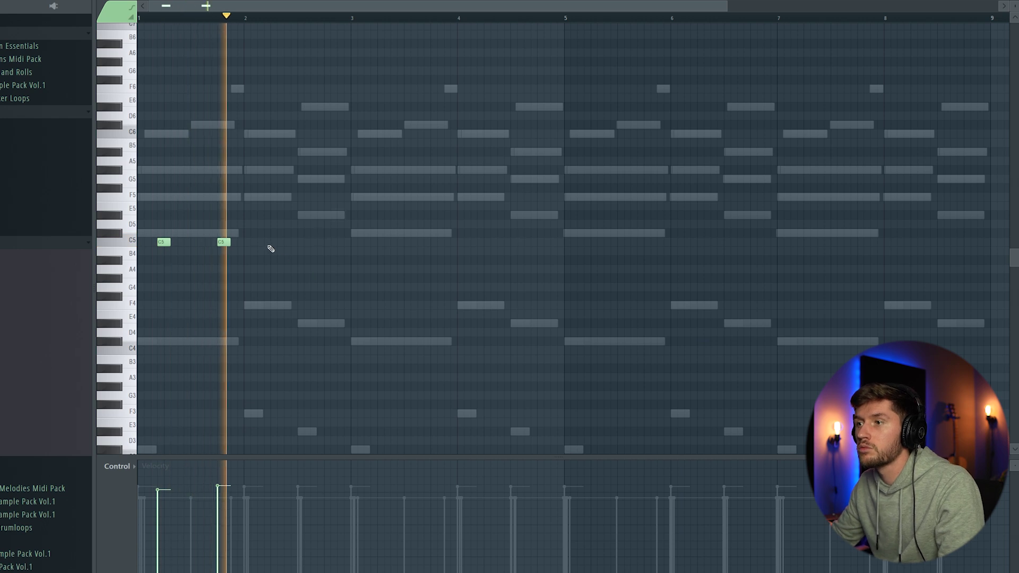
pyautogui.click(269, 242)
pyautogui.click(329, 242)
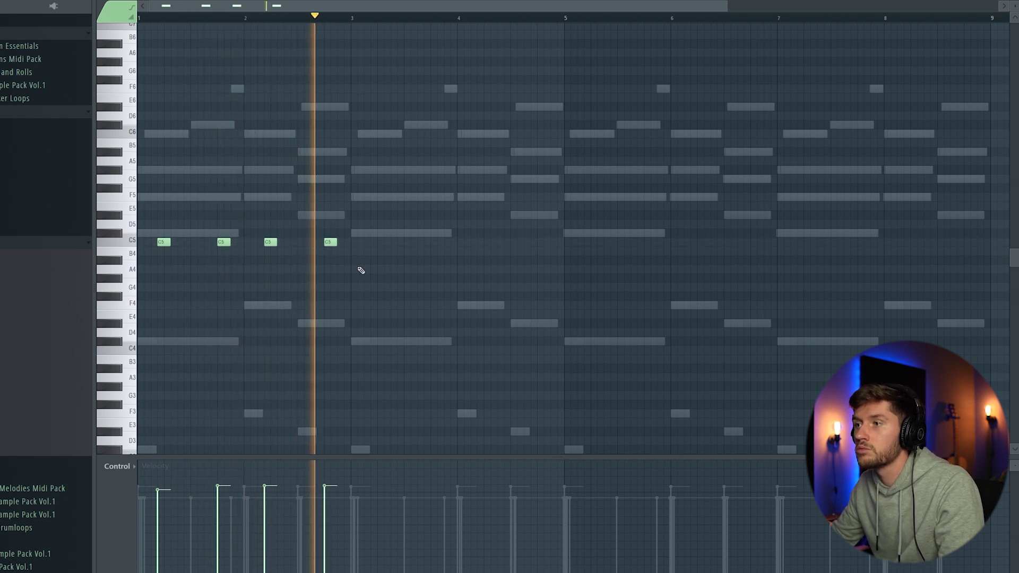
pyautogui.press('space')
pyautogui.hotkey('ctrl', 'a')
pyautogui.moveTo(164, 242); pyautogui.dragTo(165, 252)
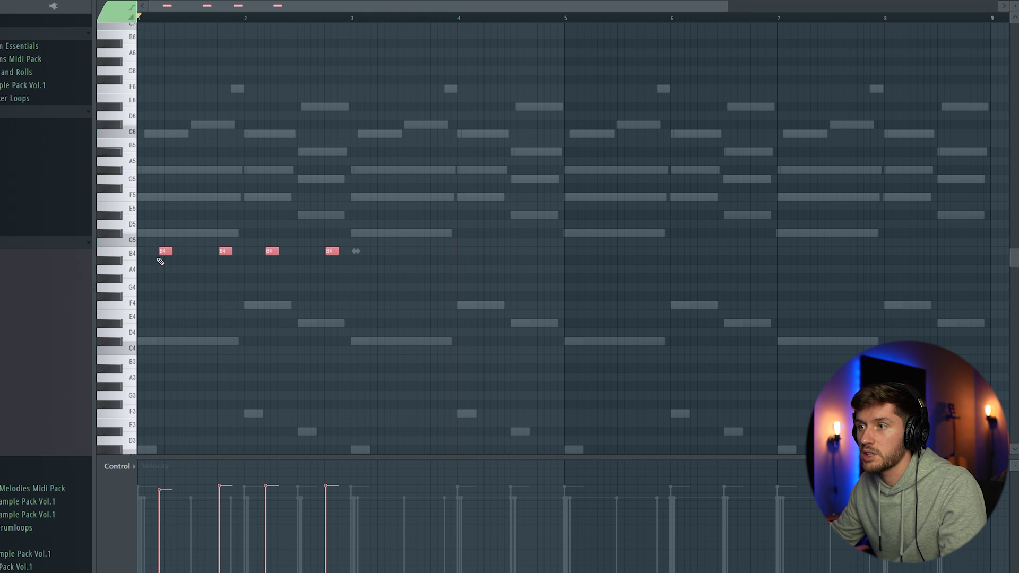
pyautogui.press('space')
pyautogui.click(449, 202)
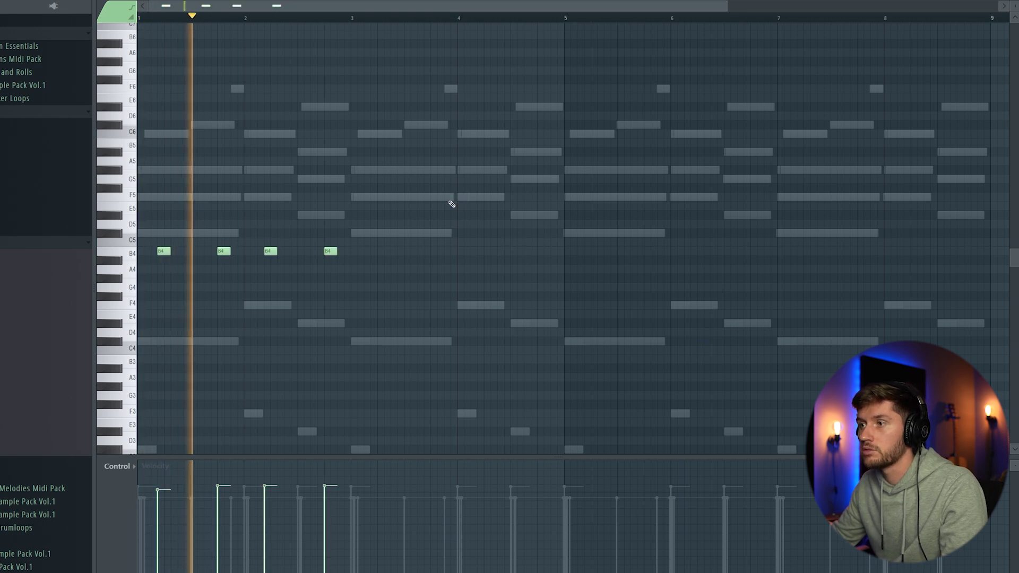
pyautogui.hotkey('ctrl', 'a')
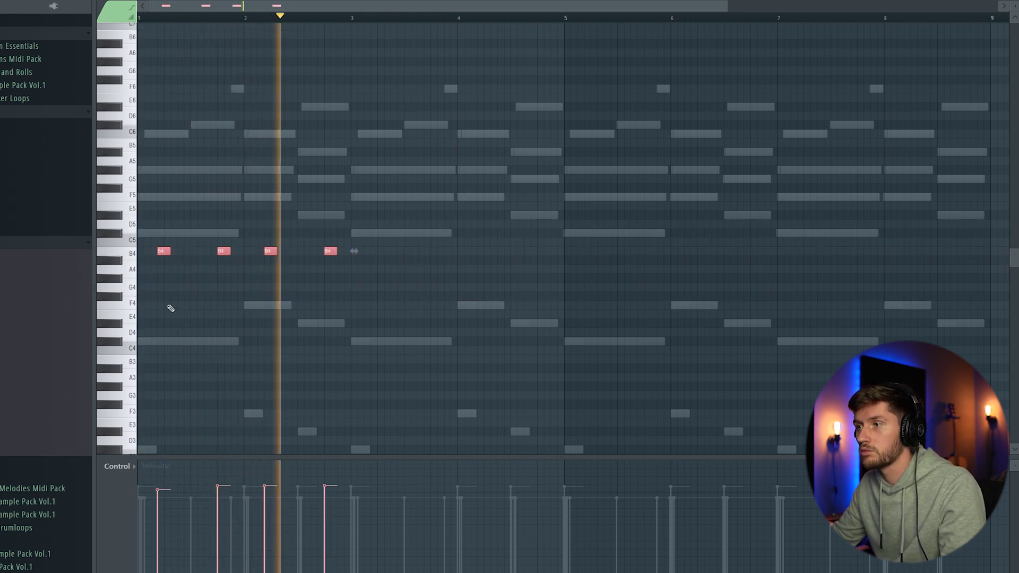
pyautogui.press('space')
# Step: Add the SB_Snare_ (Trobul) sample as a second snare channel with a precomputed fade-out, and repeat the first snare's notes across eight bars
pyautogui.press('F6')
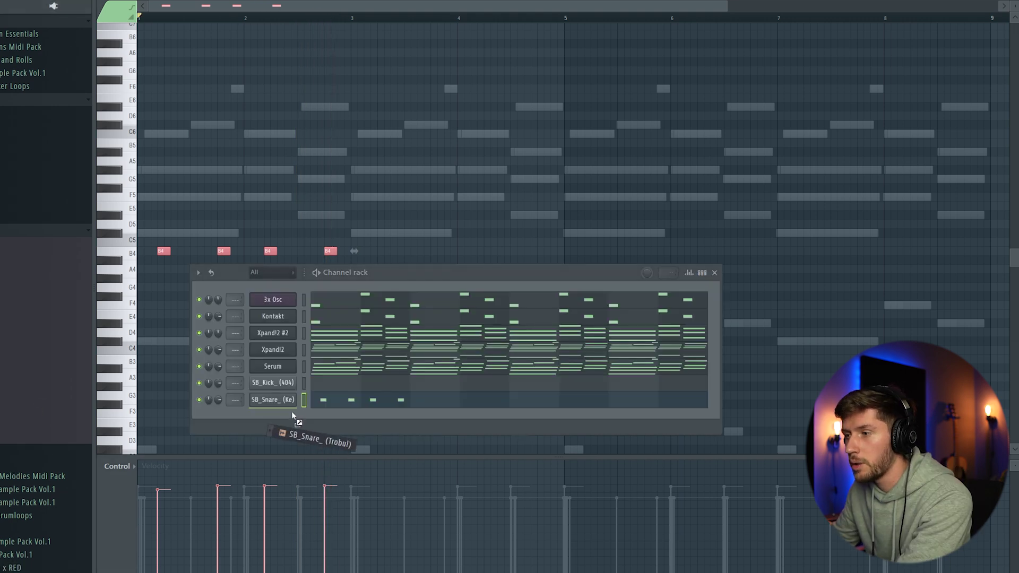
pyautogui.click(281, 417)
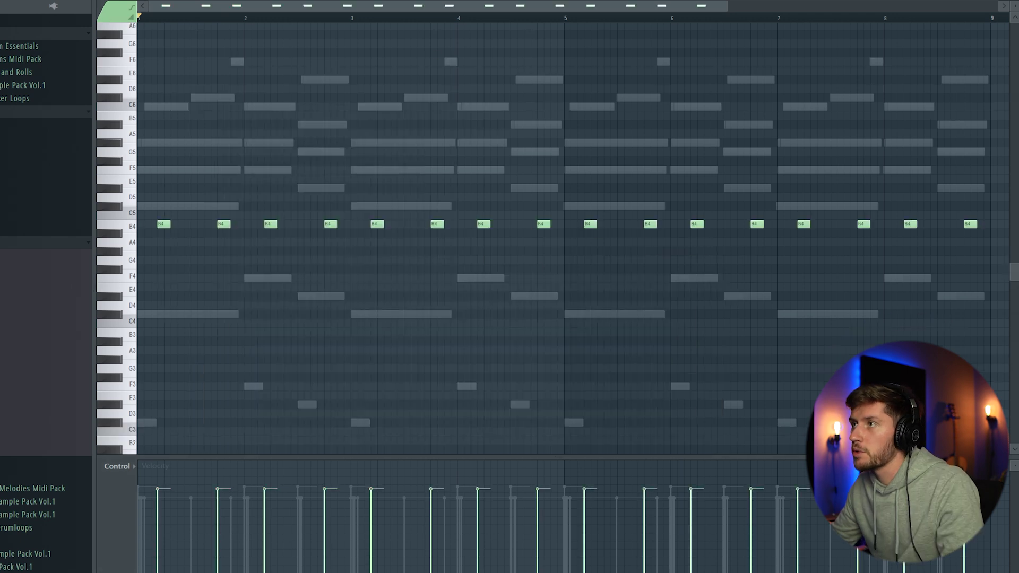
pyautogui.press('F6')
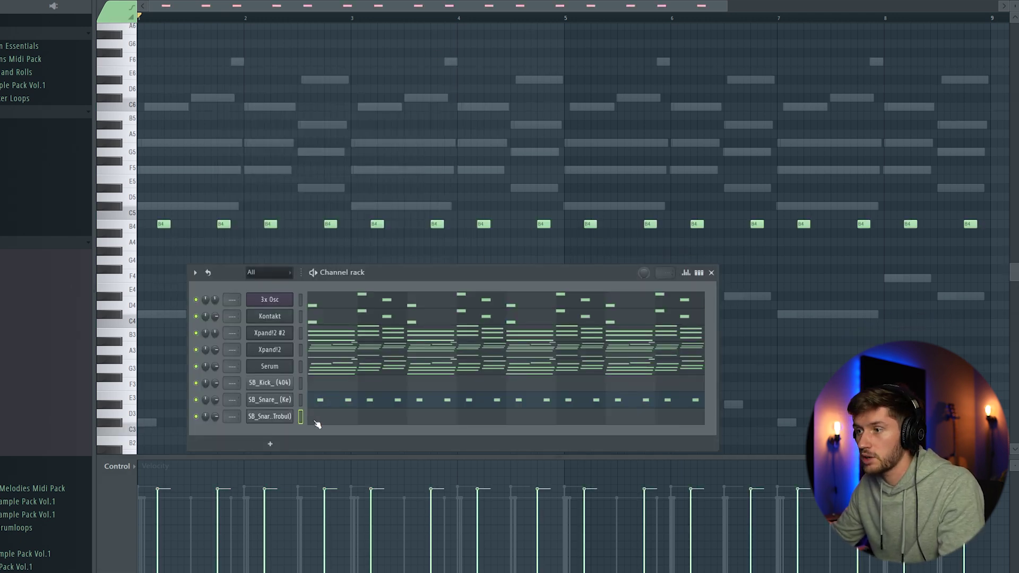
# Step: Paste the eight-bar B4 snare notes into the SB_Snare_ (Trobul) channel and play the pattern
pyautogui.hotkey('ctrl', 'v')
pyautogui.press('space')
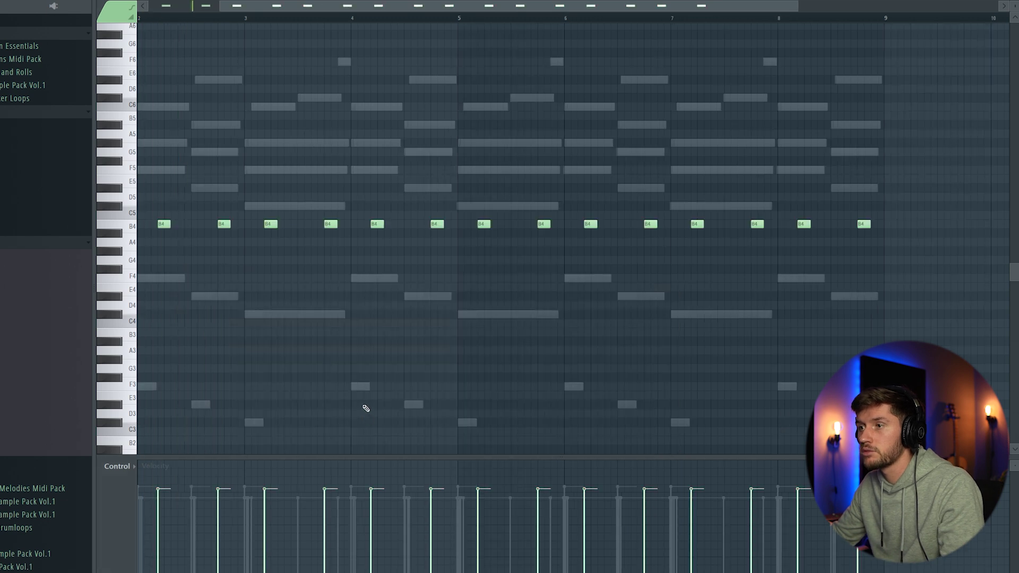
pyautogui.press('space')
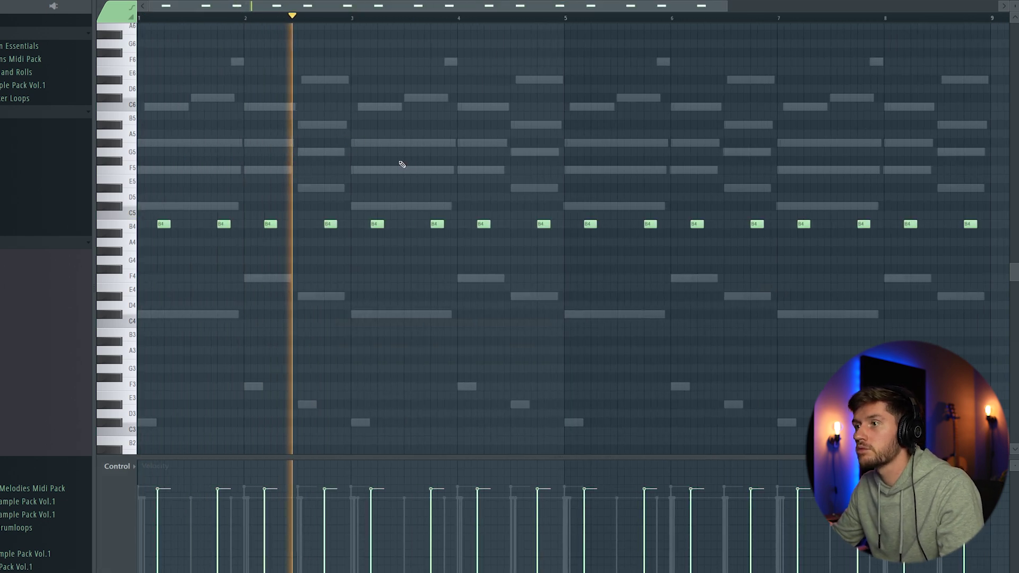
pyautogui.press('space')
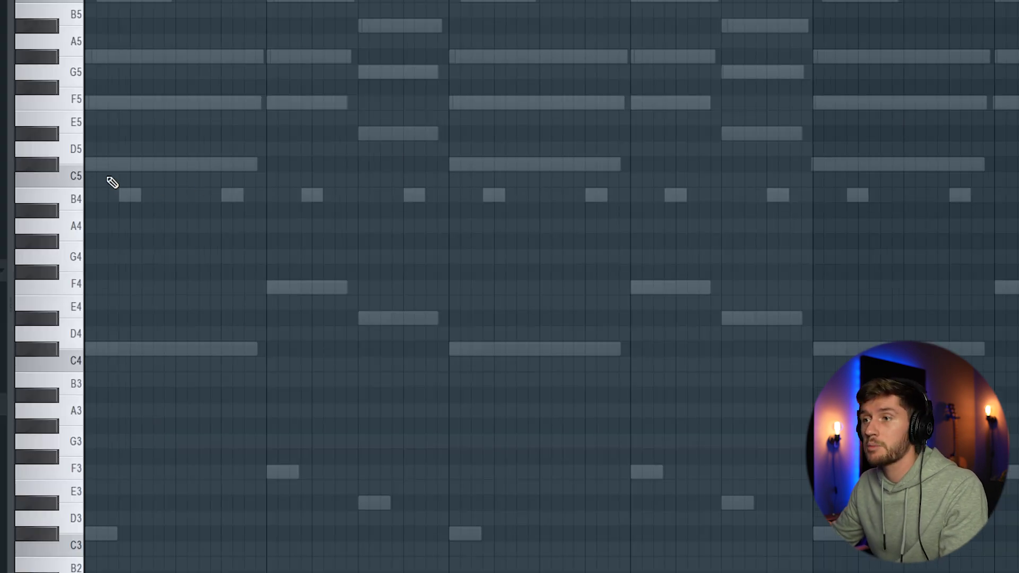
# Step: Draw C5 kick notes across the first two bars of the SB_Kick_ (404) channel while the pattern plays
pyautogui.click(109, 184)
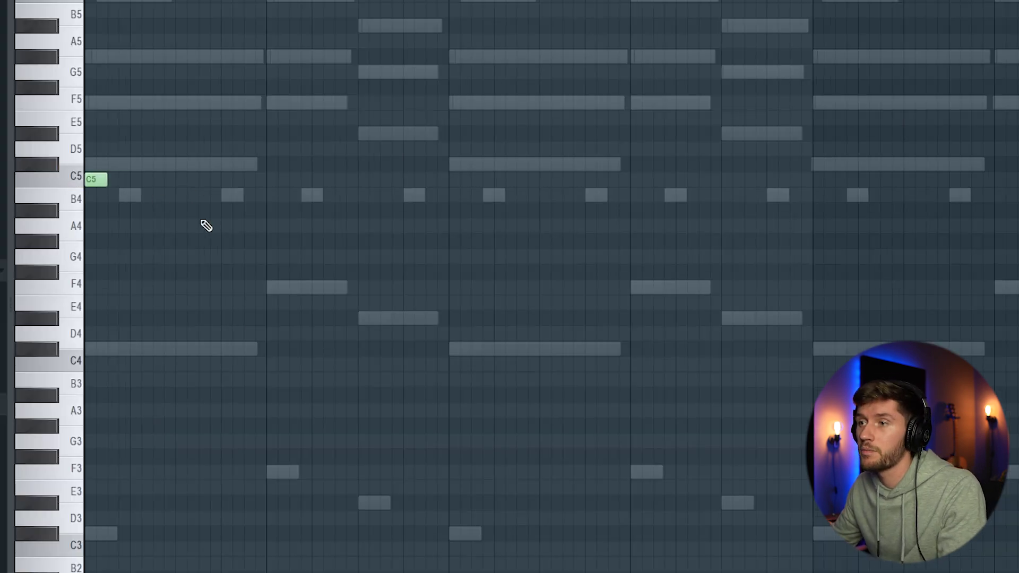
pyautogui.press('space')
pyautogui.click(164, 180)
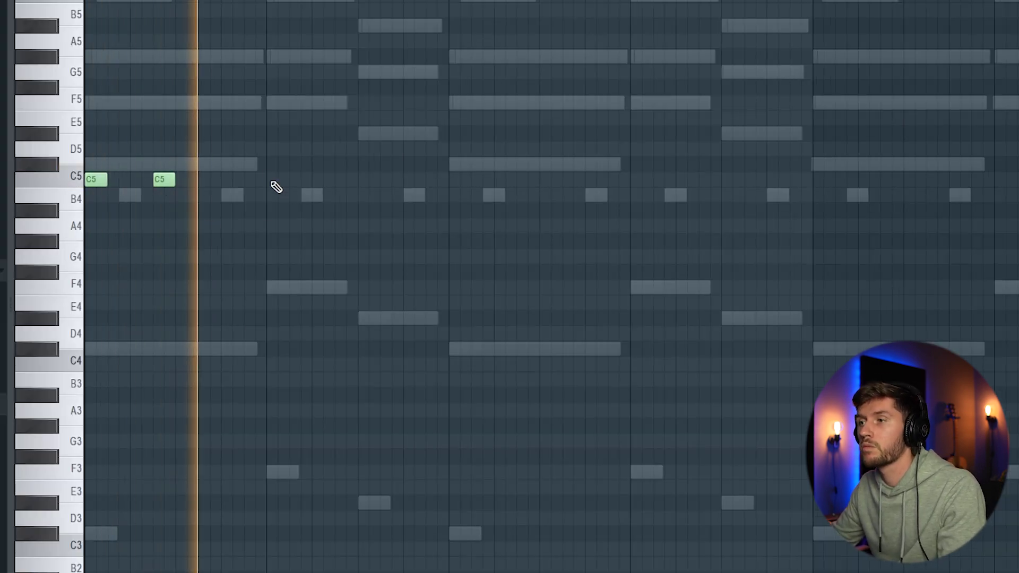
pyautogui.click(278, 180)
pyautogui.click(347, 180)
pyautogui.click(392, 179)
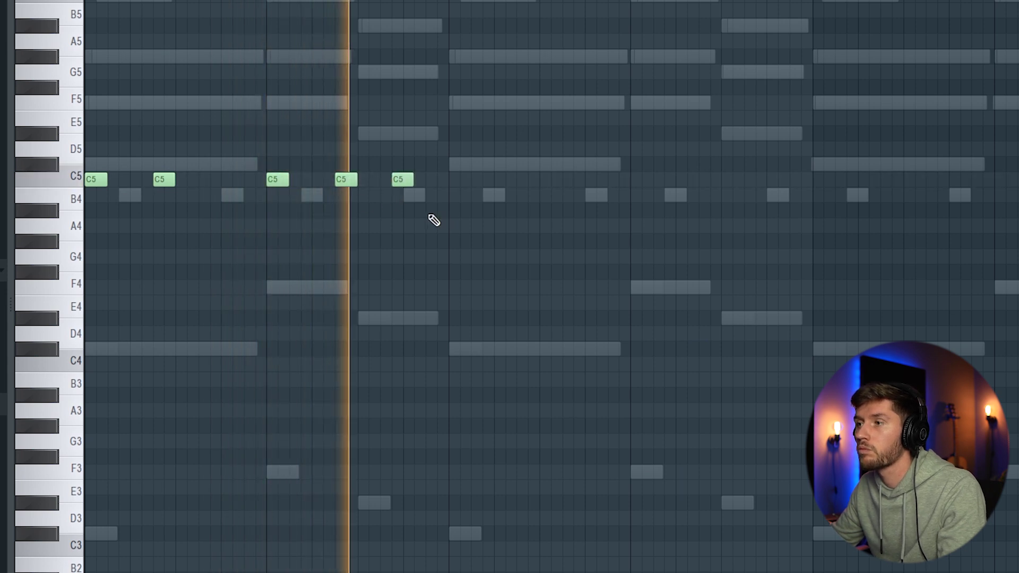
pyautogui.press('space')
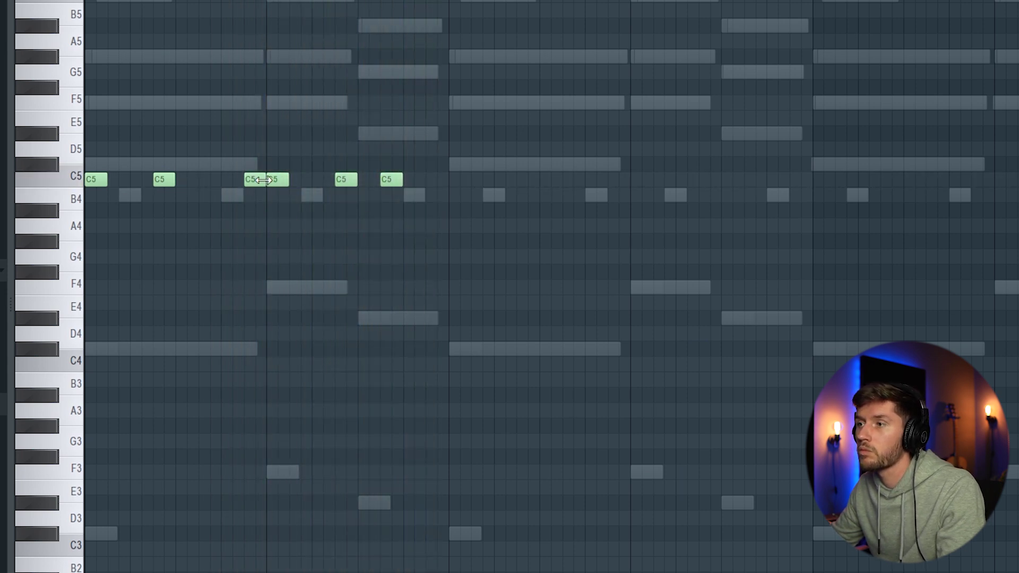
# Step: Shorten the extra C5 kick note just before bar 2, lower its velocity, and play the pattern
pyautogui.moveTo(247, 180); pyautogui.dragTo(257, 182)
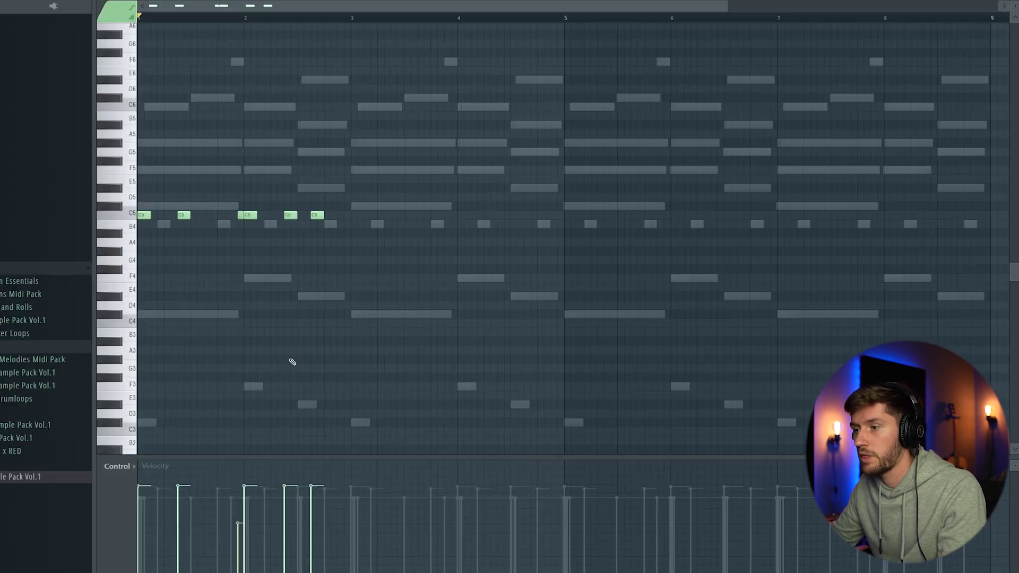
pyautogui.press('space')
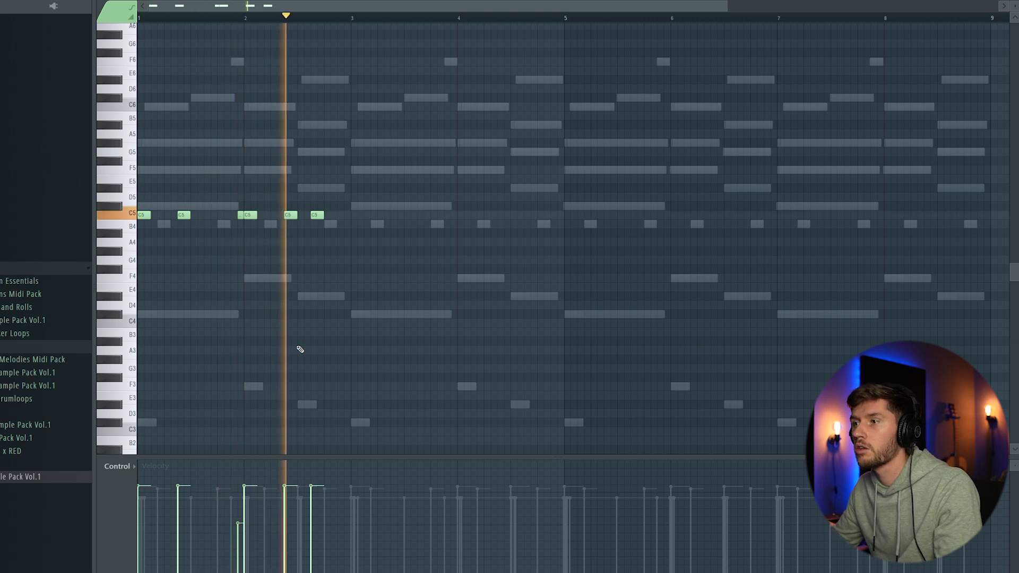
pyautogui.press('space')
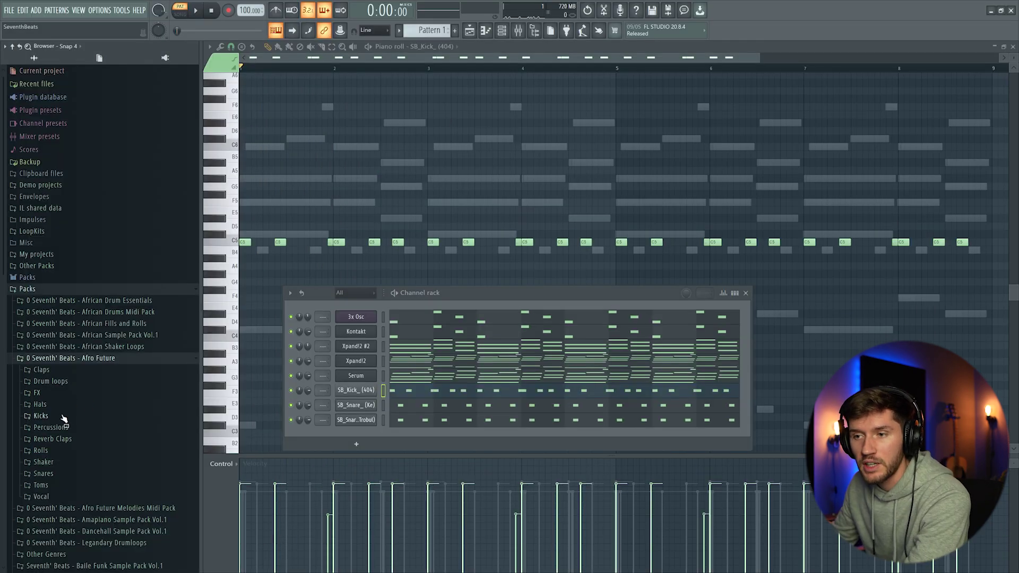
# Step: Add the SB_ReverbClap_ (Lava) sample as a channel with one reduced-velocity C5 note at bar 1, and play the pattern
pyautogui.click(68, 429)
pyautogui.click(71, 439)
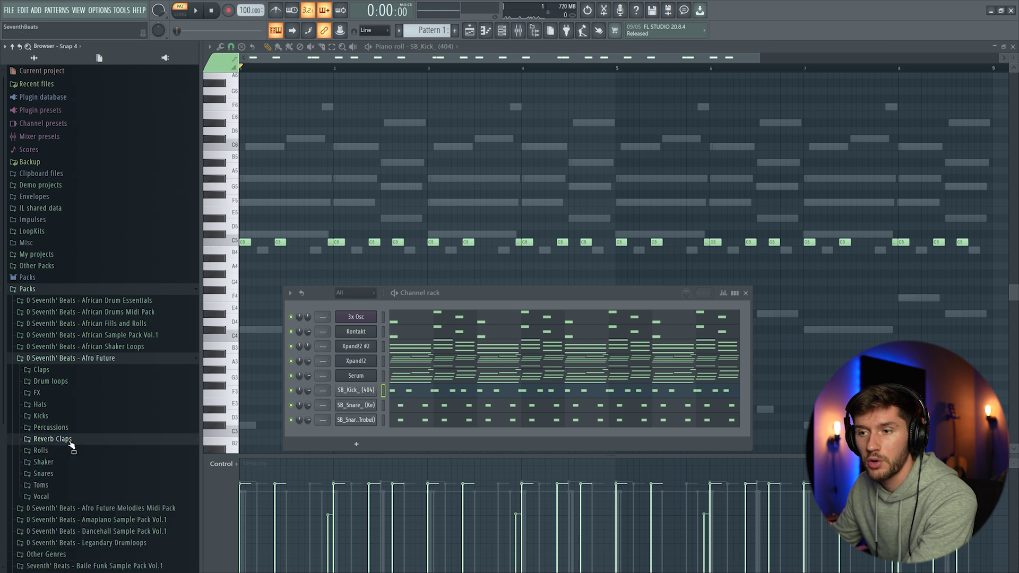
pyautogui.moveTo(87, 334); pyautogui.dragTo(414, 444)
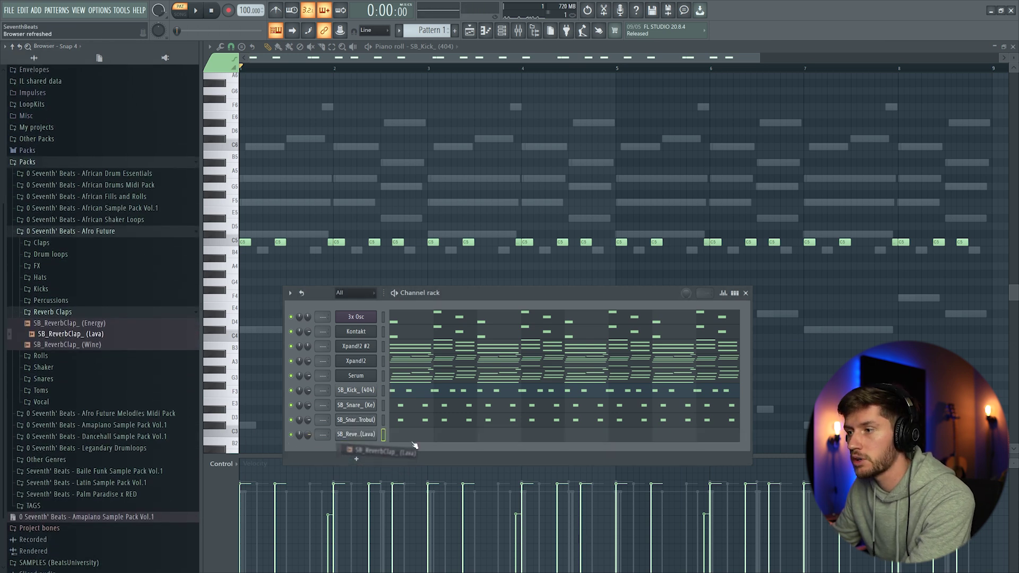
pyautogui.press('F7')
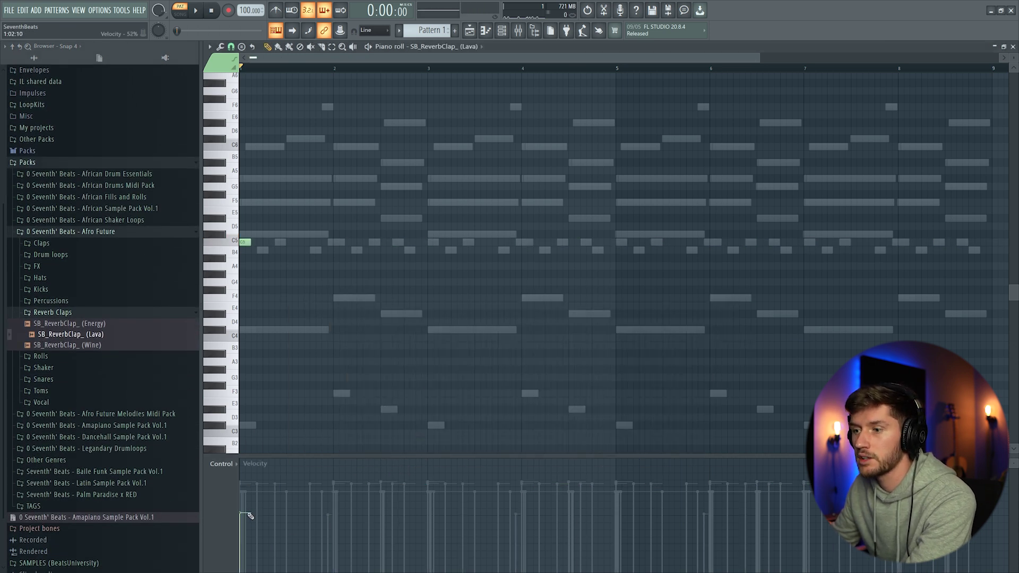
pyautogui.press('space')
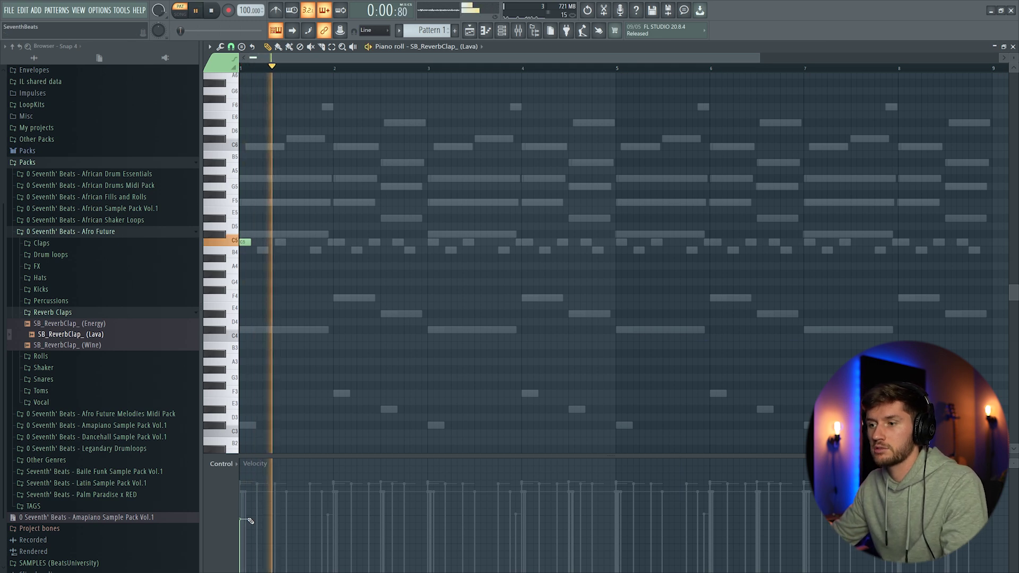
# Step: Place Pattern 1 at the start of Track 1 in the playlist and add SB - SHAKER LOOP (1) on Track 5
pyautogui.press('F5')
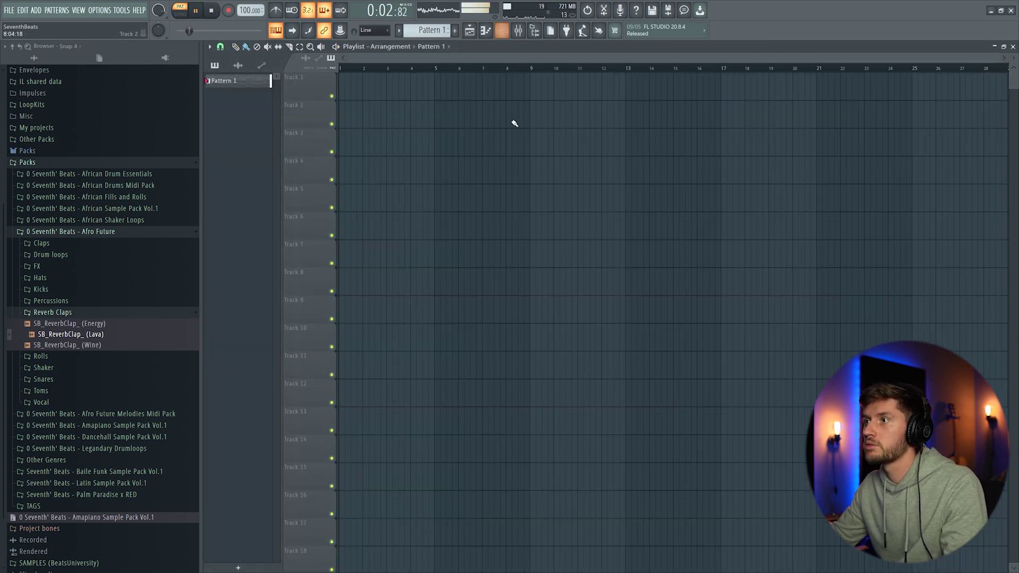
pyautogui.click(350, 88)
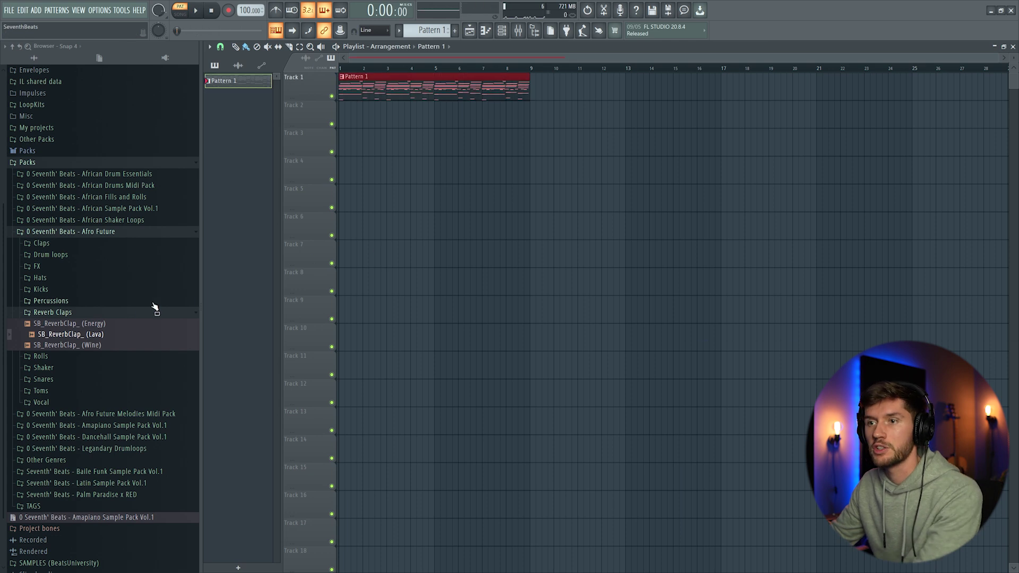
pyautogui.click(109, 314)
pyautogui.click(115, 231)
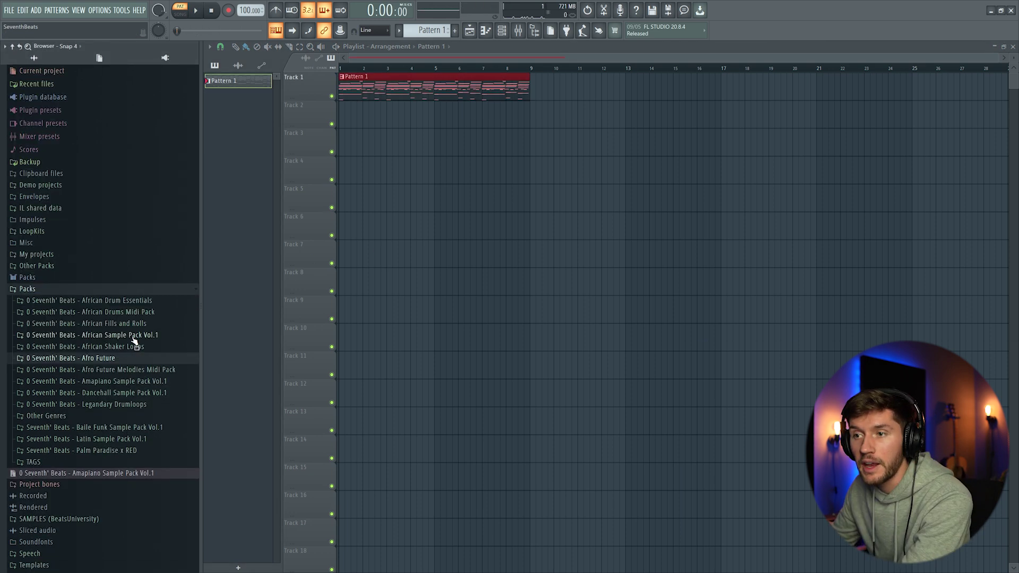
pyautogui.click(136, 347)
pyautogui.click(66, 358)
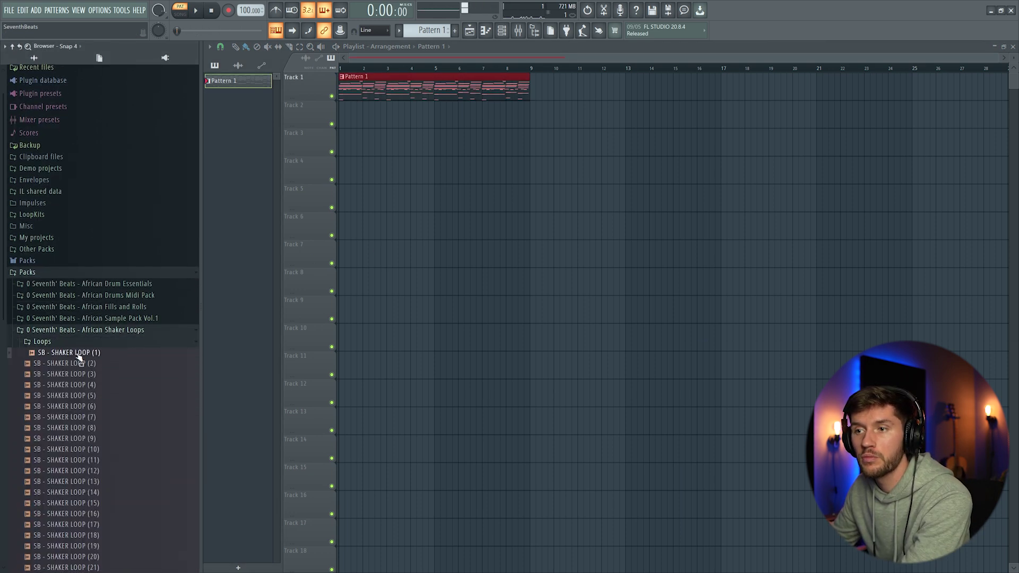
pyautogui.moveTo(87, 357); pyautogui.dragTo(542, 208)
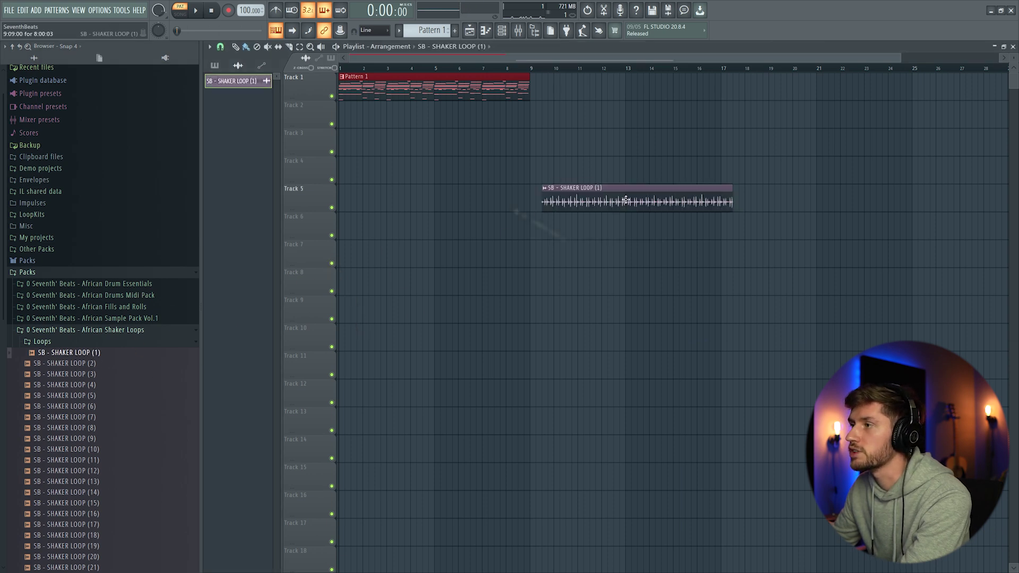
# Step: Move SB - SHAKER LOOP (1) to the start of Track 5, open its audio clip settings, and play the arrangement
pyautogui.moveTo(625, 200); pyautogui.dragTo(423, 202)
pyautogui.doubleClick(473, 203)
pyautogui.press('space')
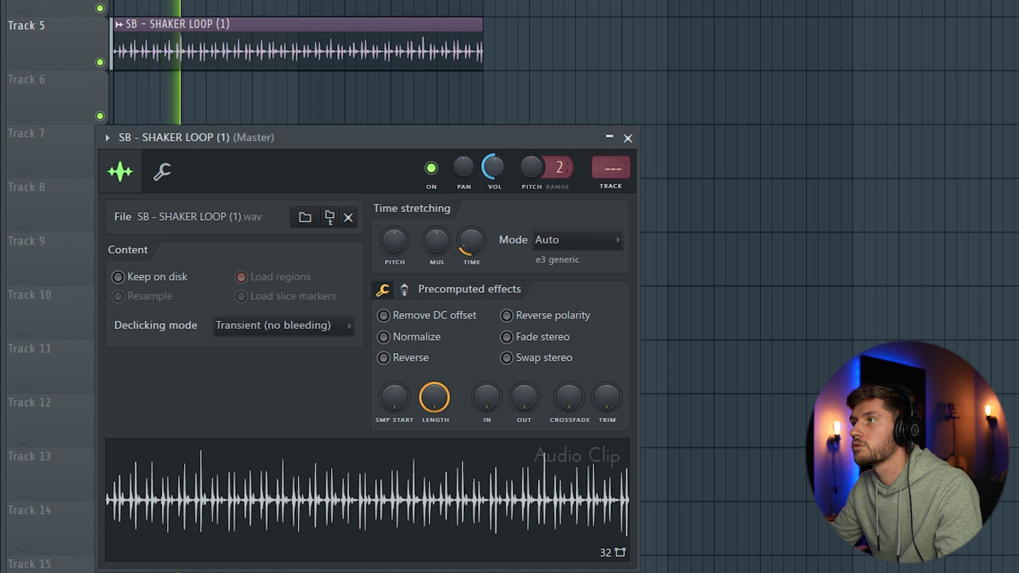
pyautogui.press('Escape')
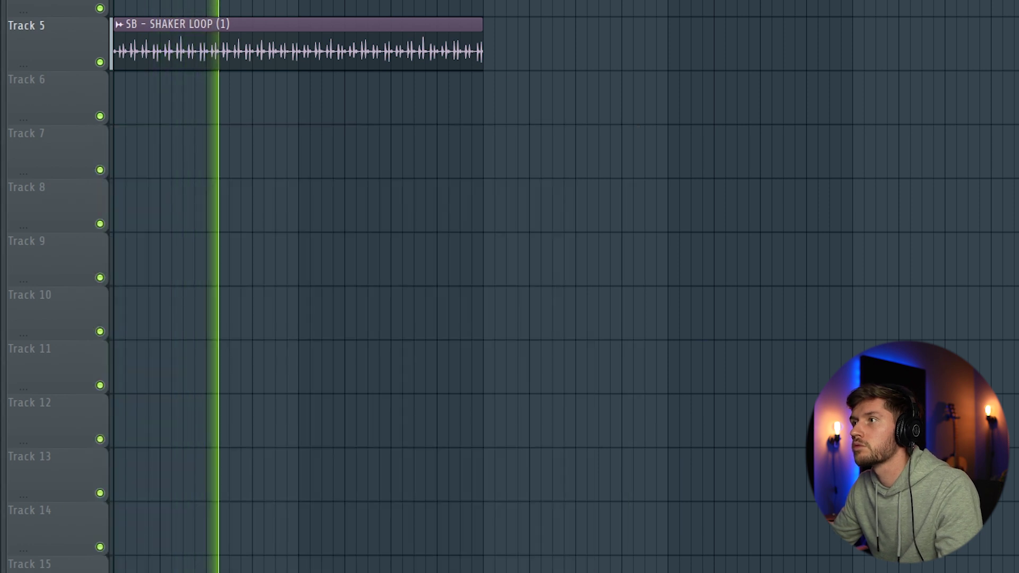
pyautogui.press('space')
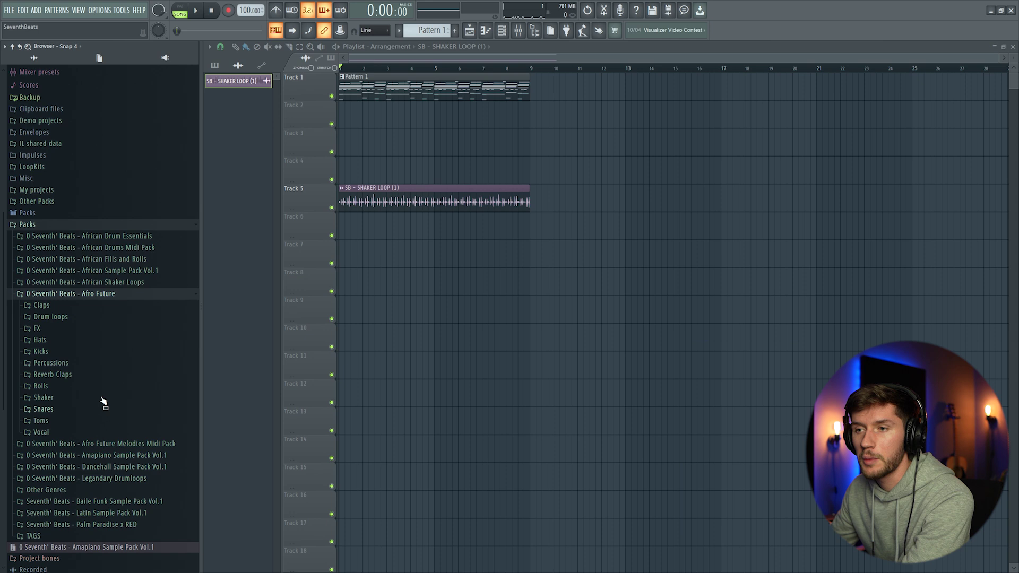
# Step: Place SB_DrumLoop_ (Perky) from the Afro Future drum loops on Track 3, repeat it across bars 1 to 8, and play the arrangement
pyautogui.click(51, 317)
pyautogui.click(63, 318)
pyautogui.click(65, 317)
pyautogui.scroll(-2, 101, 329)
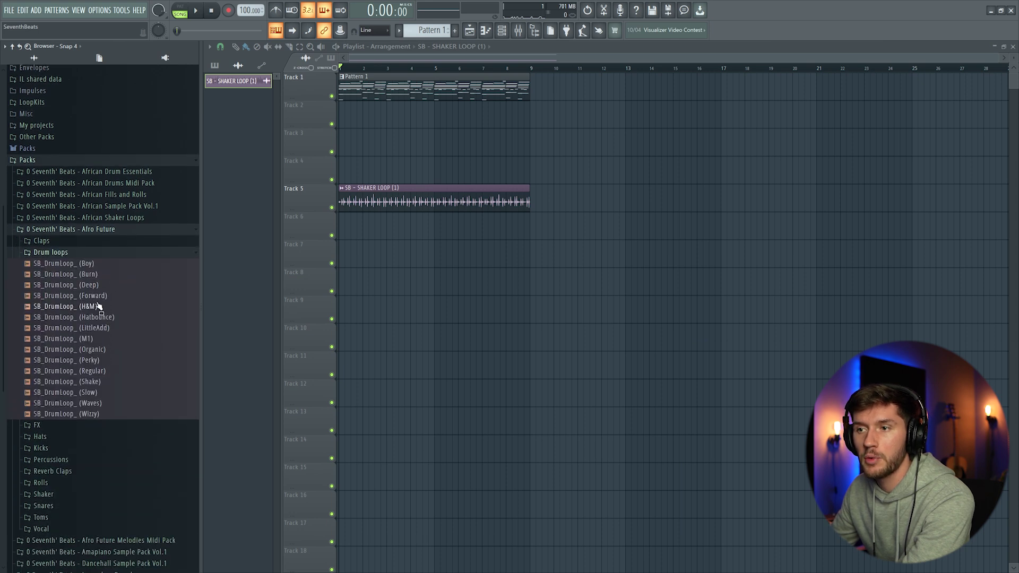
pyautogui.click(106, 339)
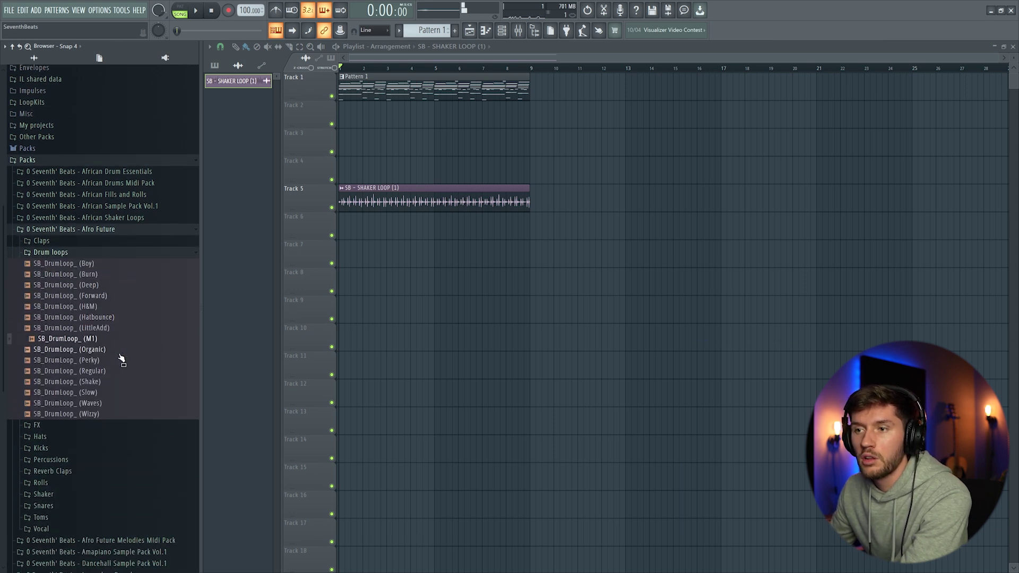
pyautogui.press('Down')
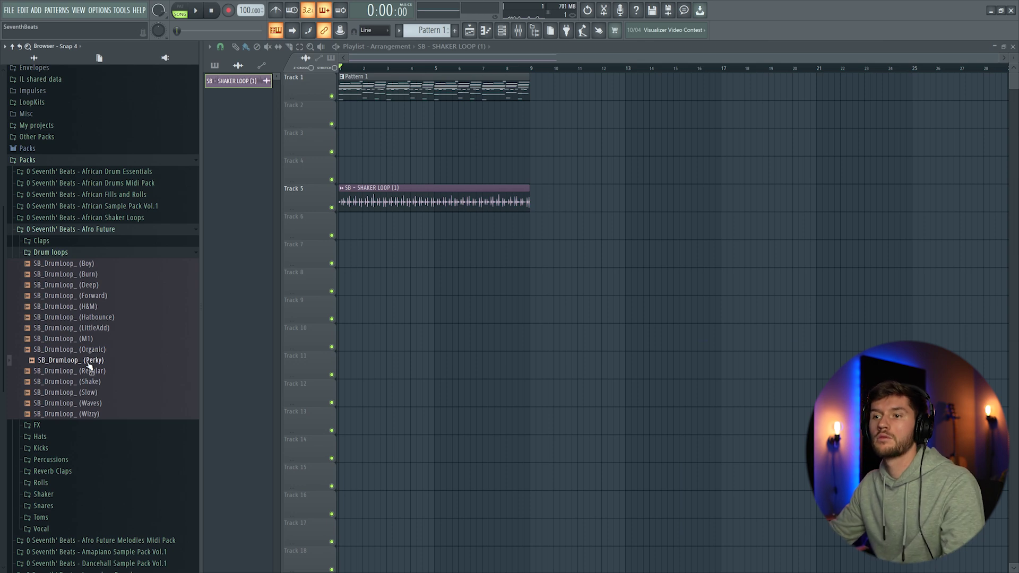
pyautogui.moveTo(90, 366); pyautogui.dragTo(396, 171)
pyautogui.moveTo(367, 152); pyautogui.dragTo(412, 154)
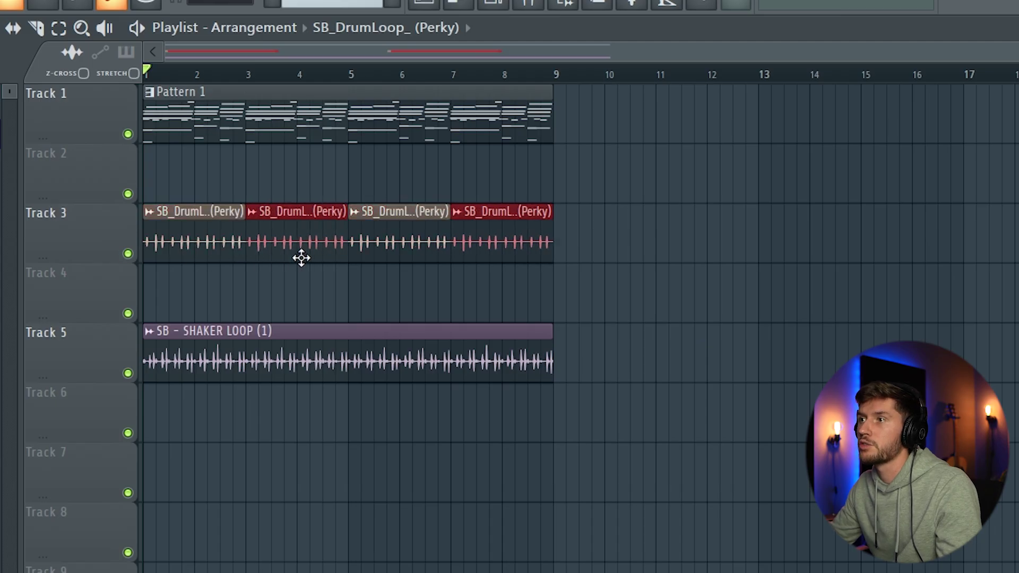
pyautogui.hotkey('ctrl', 'd')
pyautogui.press('space')
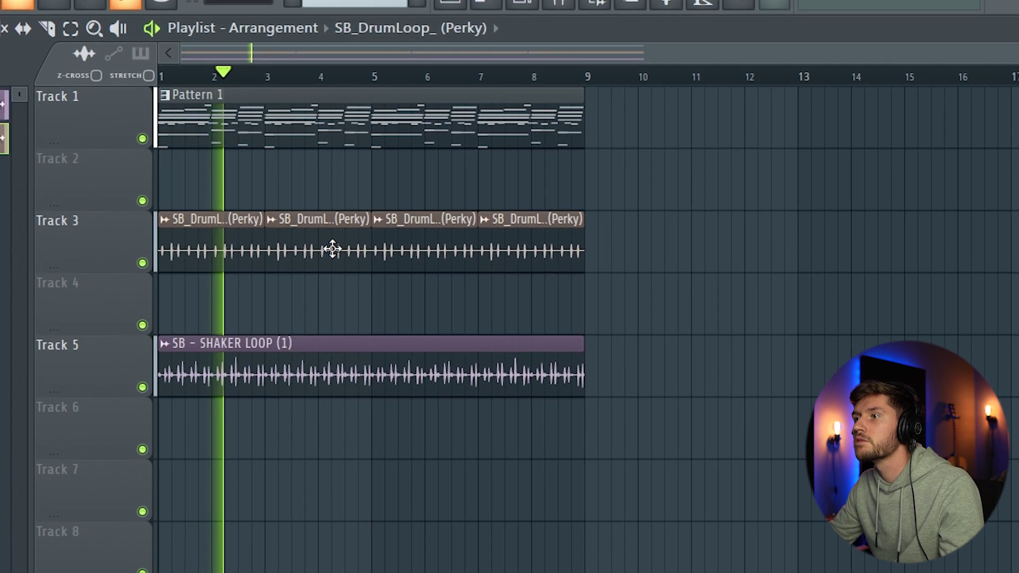
# Step: Move all four SB_DrumLoop_ (Perky) clips down to Track 4, directly above the shaker loop
pyautogui.moveTo(613, 255); pyautogui.dragTo(151, 284)
pyautogui.moveTo(221, 241); pyautogui.dragTo(222, 305)
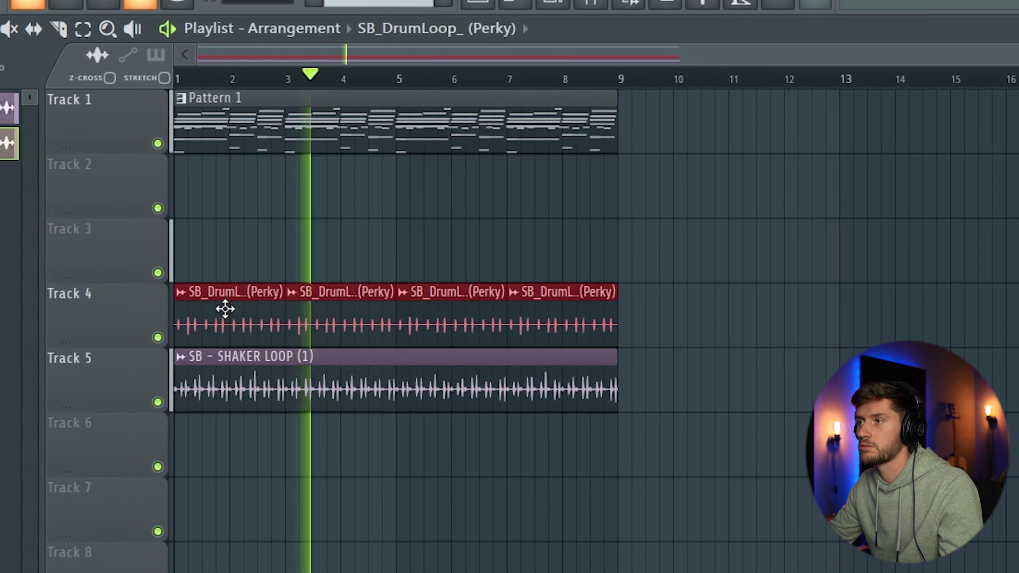
pyautogui.click(751, 258)
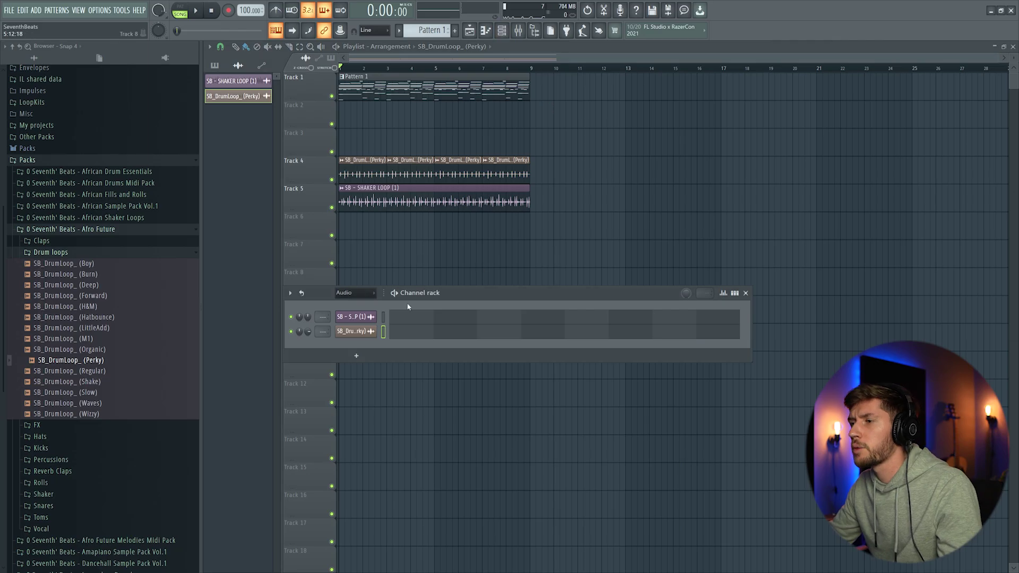
# Step: Open the bass channel's notes and add short A#3 notes near the ends of bars 4 and 8
pyautogui.click(350, 292)
pyautogui.click(361, 325)
pyautogui.click(516, 317)
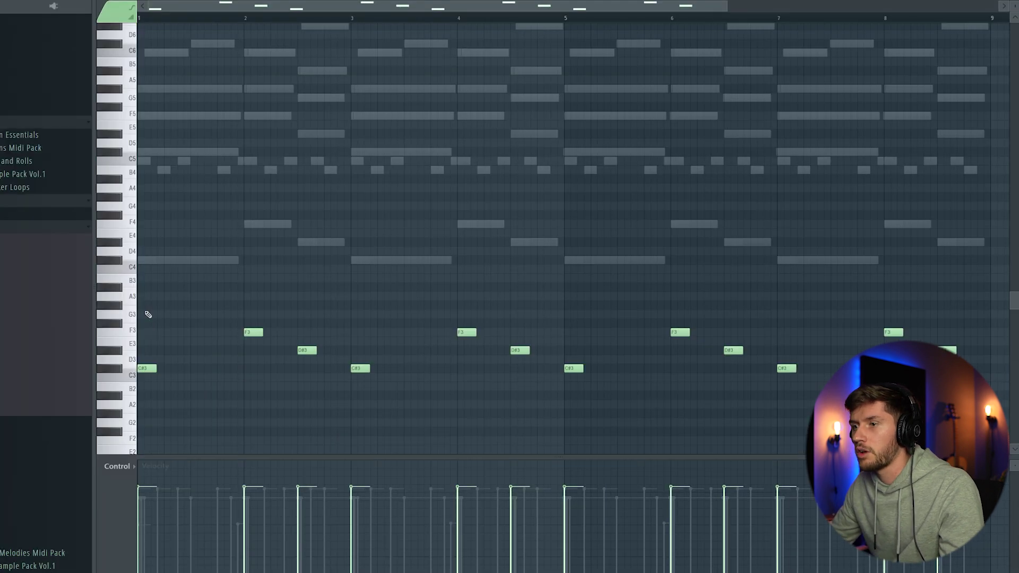
pyautogui.moveTo(248, 333); pyautogui.dragTo(394, 415)
pyautogui.click(540, 288)
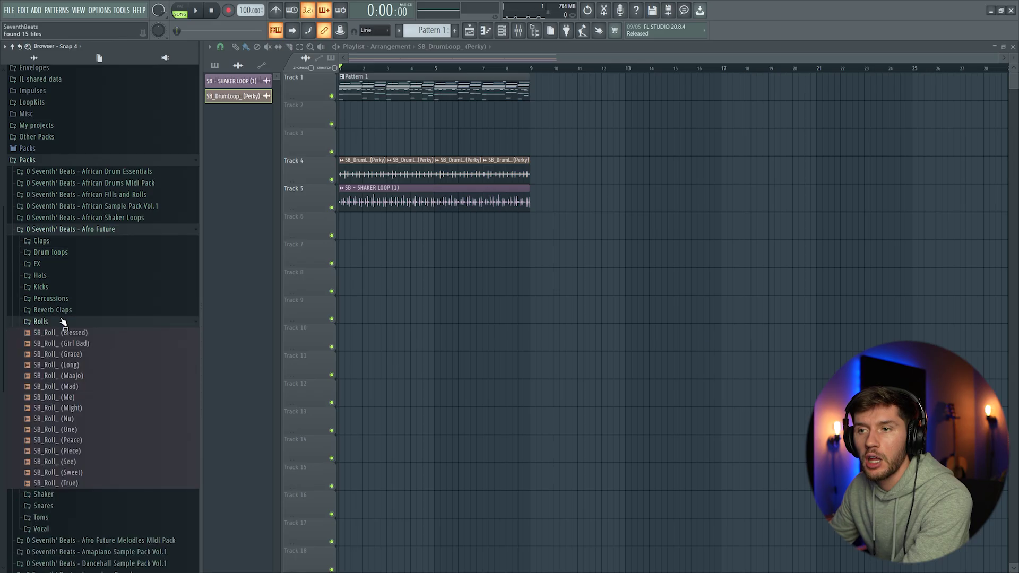
# Step: Add SB_Roll_ (Maajo) from the Afro Future rolls at bar 8 on Track 8, open its clip settings, and play the arrangement
pyautogui.scroll(-2, 114, 342)
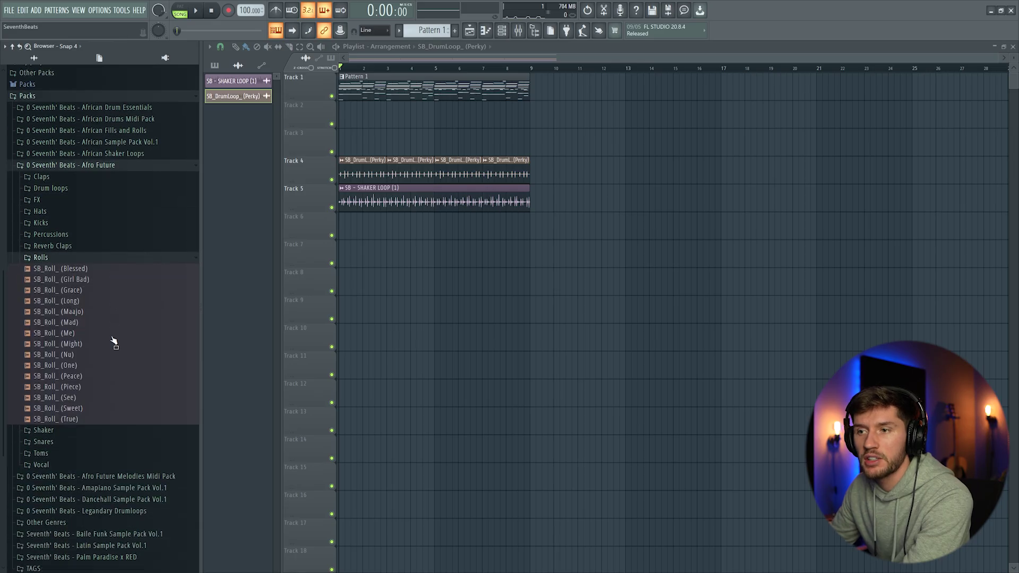
pyautogui.moveTo(59, 311); pyautogui.dragTo(527, 291)
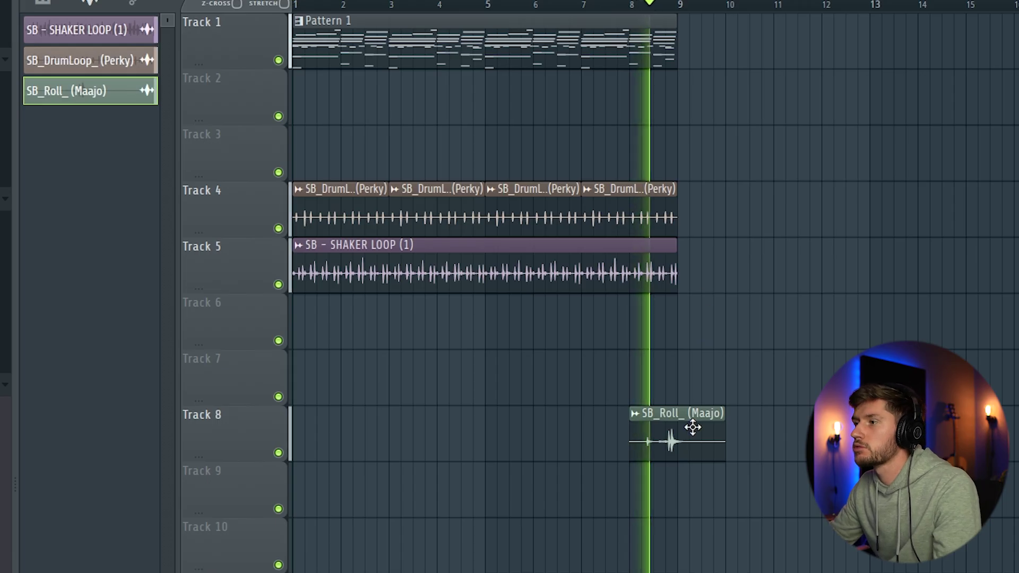
pyautogui.doubleClick(536, 279)
pyautogui.press('space')
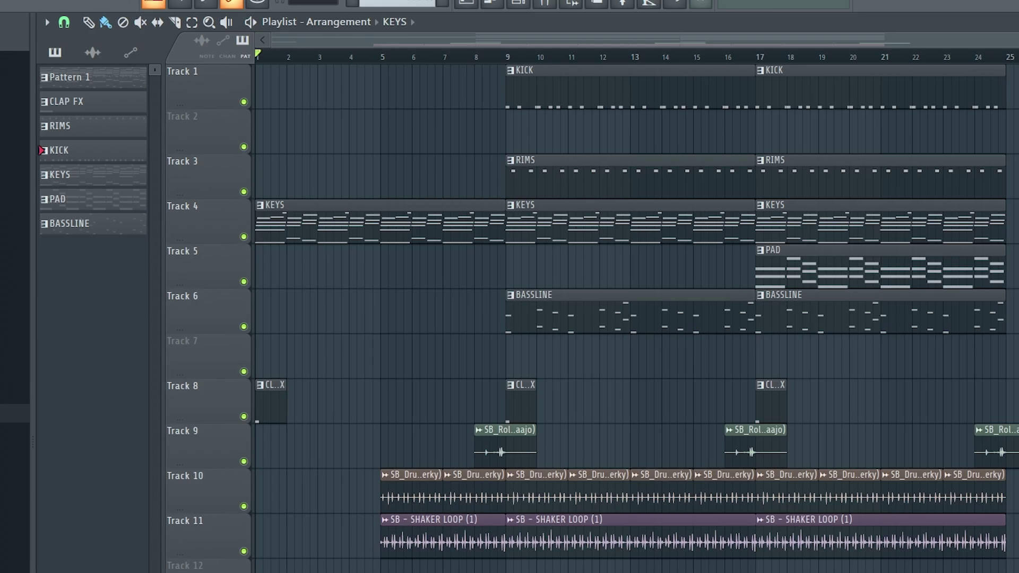
# Step: Play the full 24-bar arrangement from the start
pyautogui.press('space')
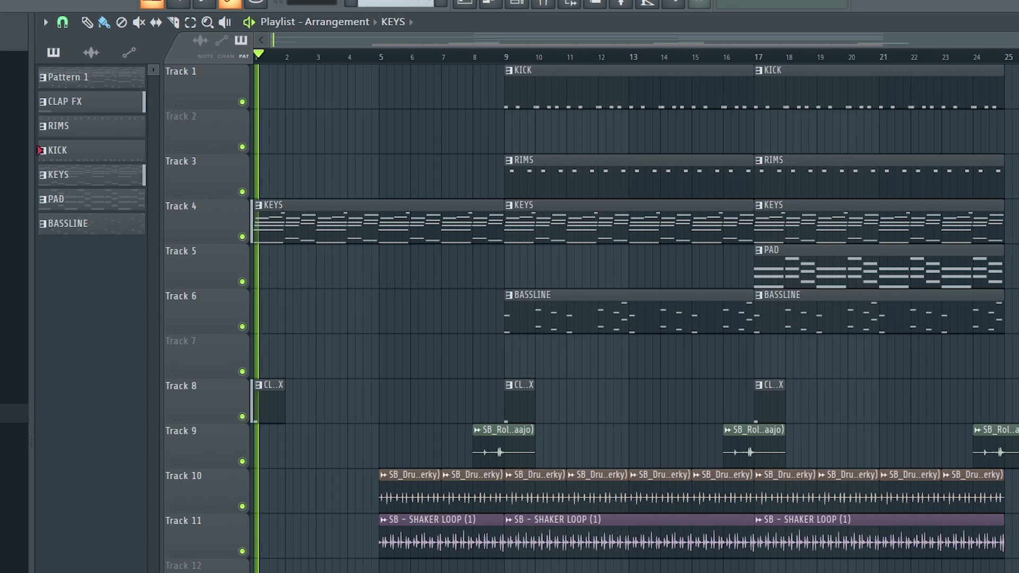